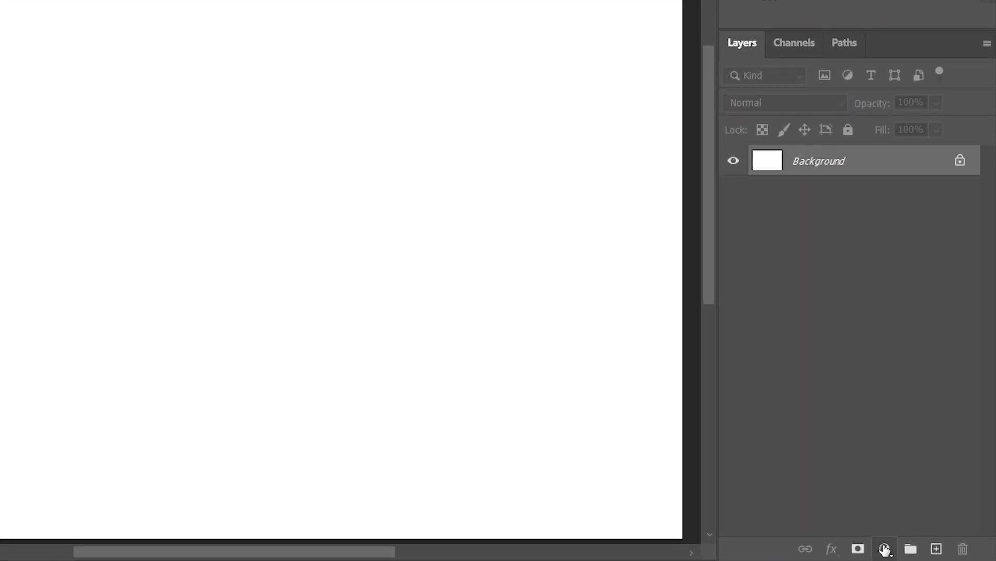
Step: Add a Solid Color fill layer in dark blue #061a82 above the background
click(885, 548)
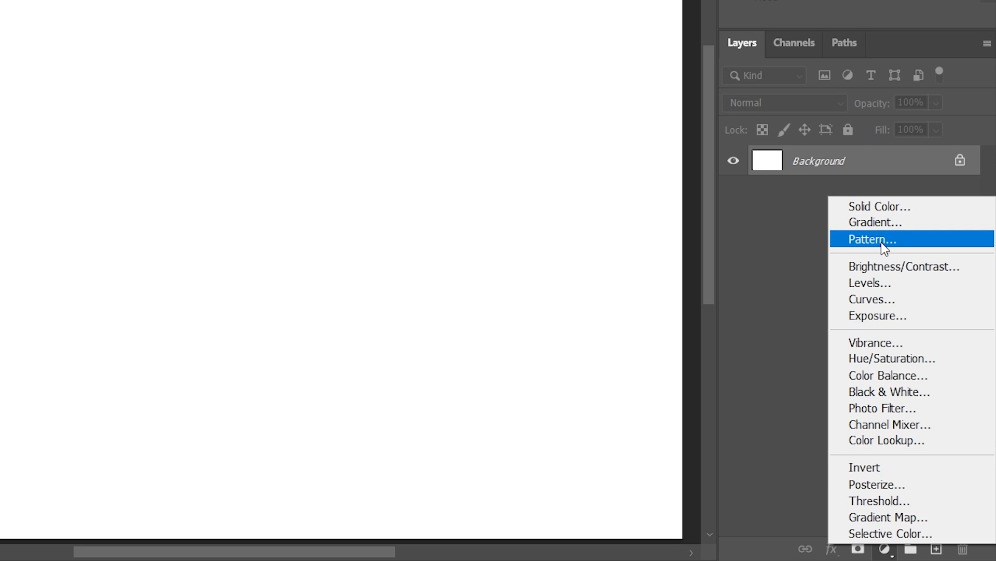
click(882, 206)
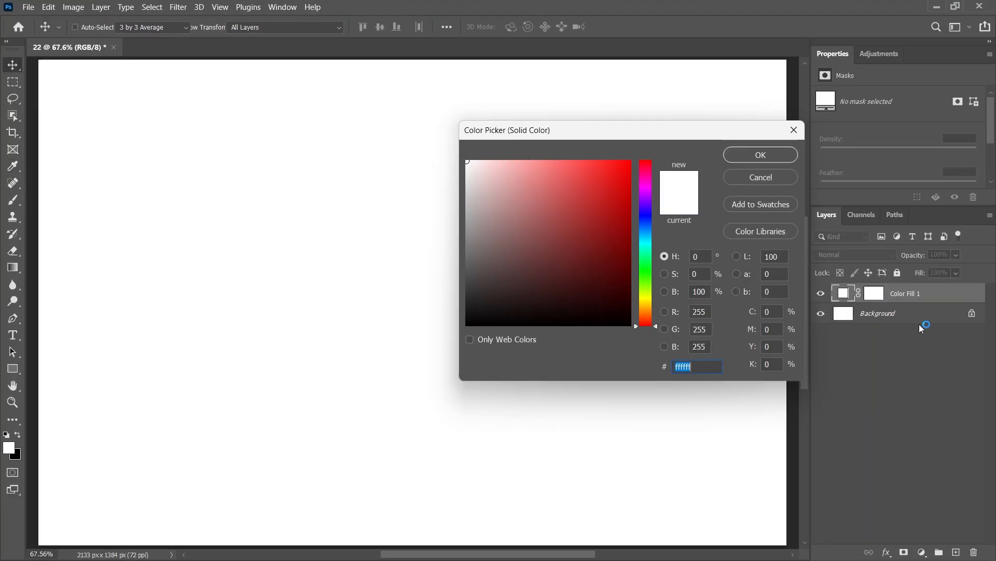
click(646, 224)
click(616, 215)
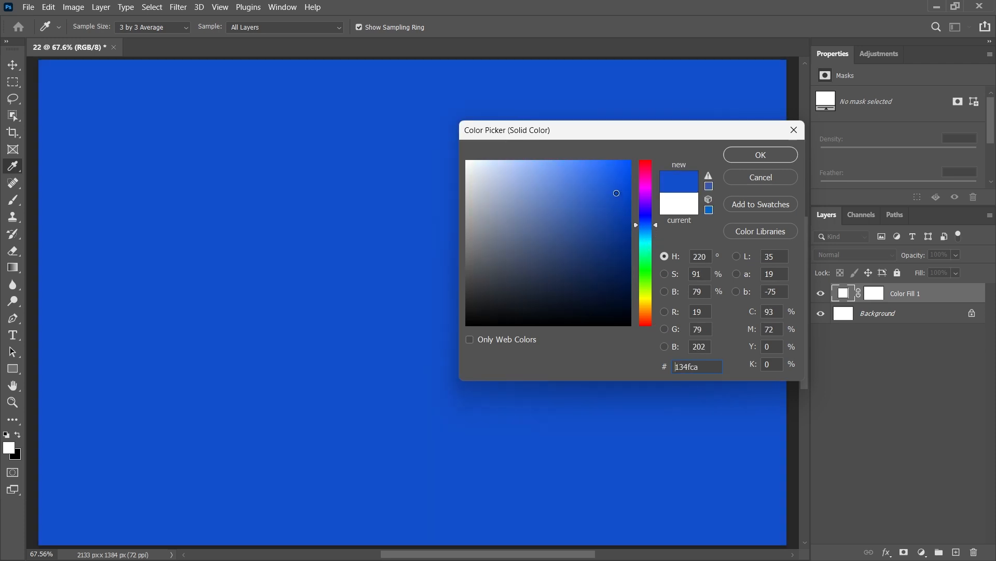
mouse_move(645, 226)
mouse_down()
mouse_move(649, 269)
mouse_move(622, 205)
mouse_move(648, 221)
mouse_move(618, 246)
mouse_up()
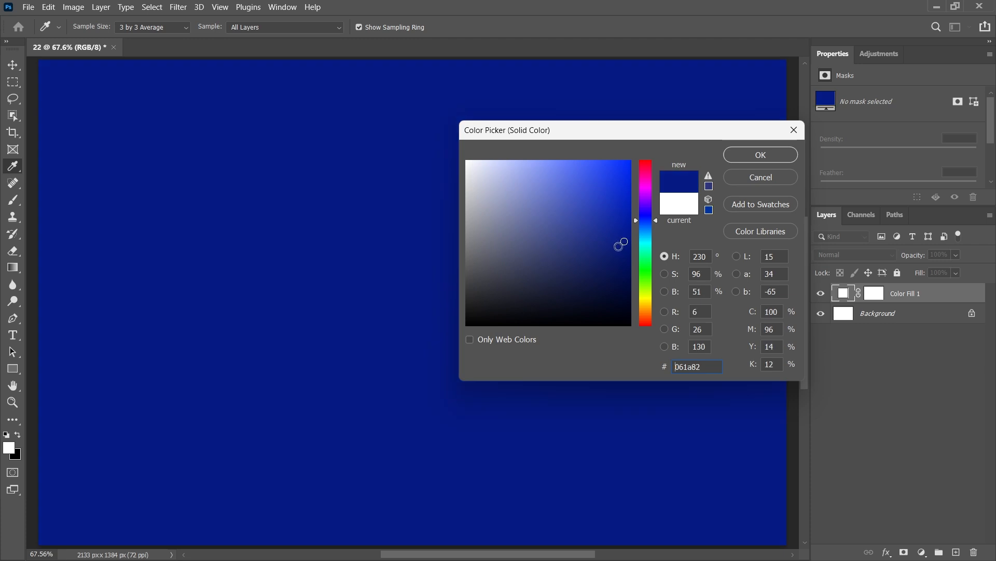
click(760, 155)
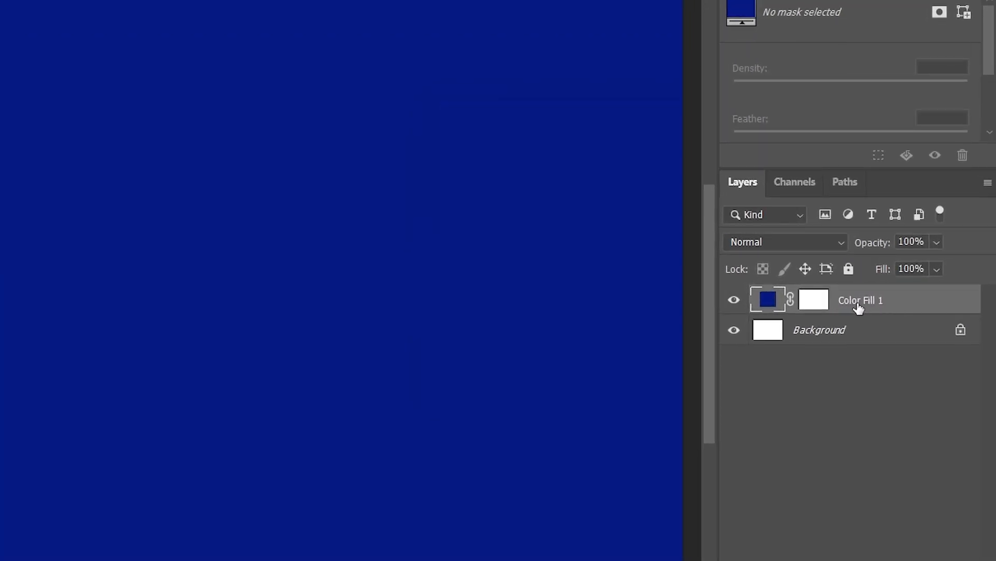
Step: Reopen the color of the solid fill layer and try a different hue
double_click(769, 296)
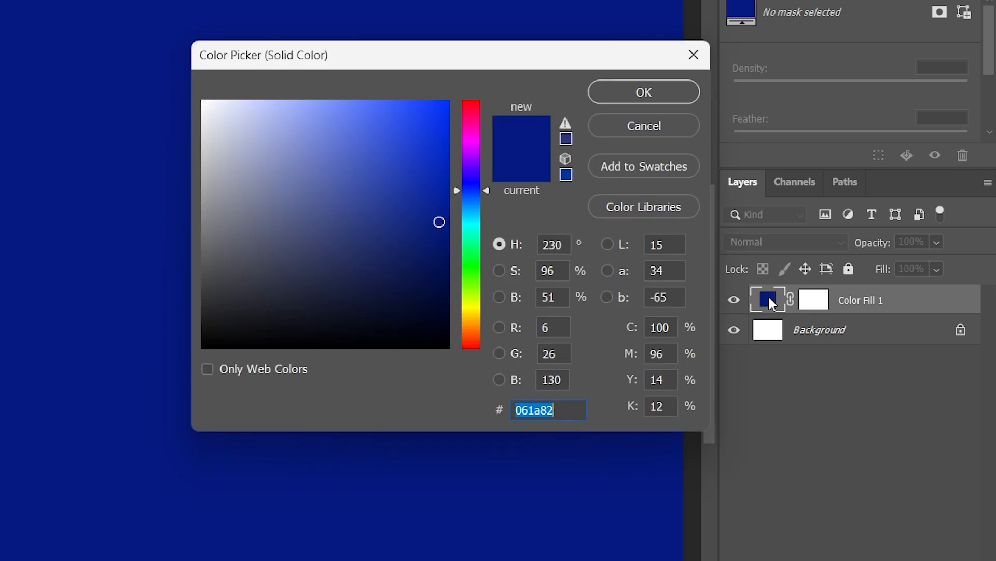
drag(473, 269, 481, 301)
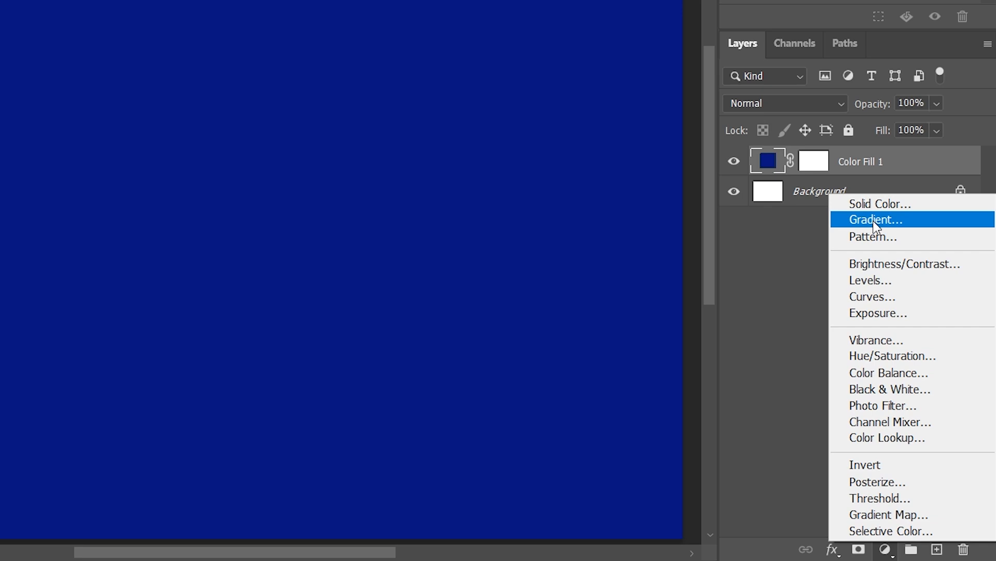
Step: Add a Gradient fill layer, try the Radial and Angle styles, and set its style back to Linear
click(875, 220)
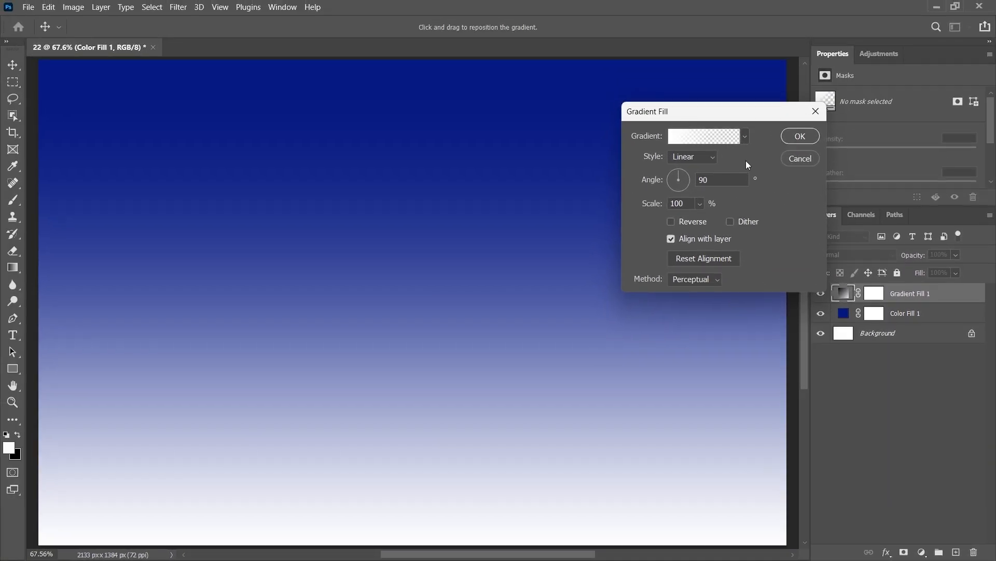
click(686, 156)
click(684, 177)
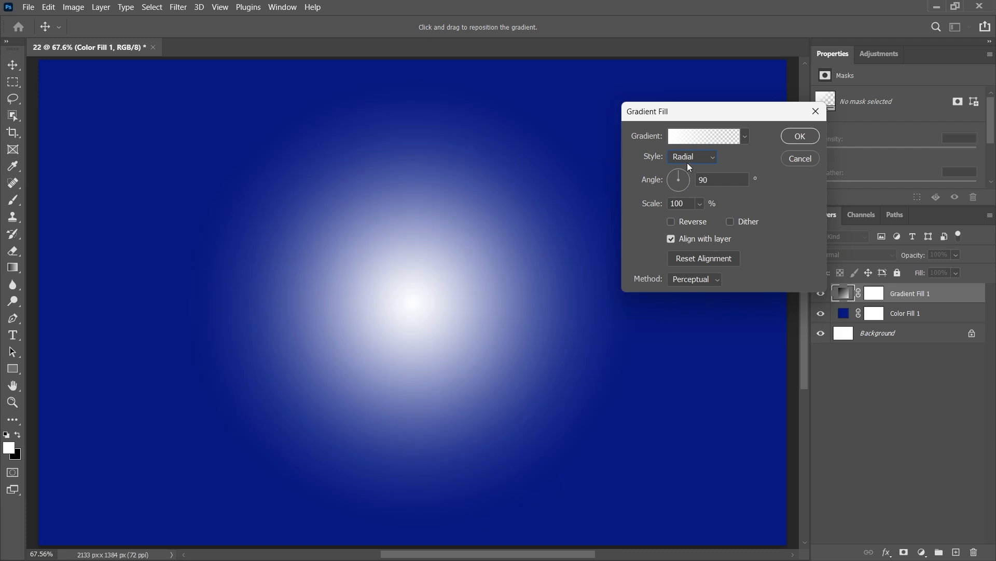
click(688, 161)
click(685, 195)
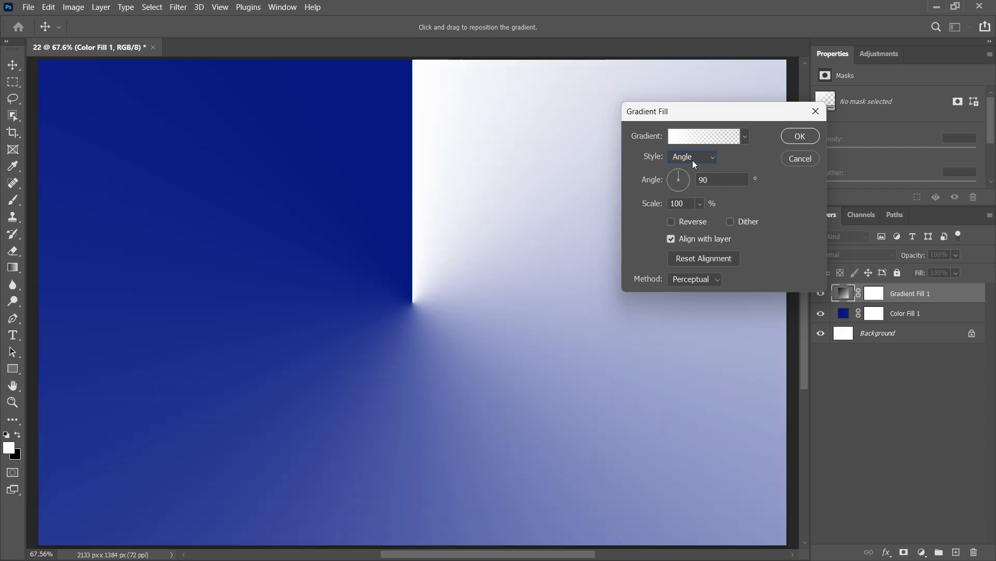
click(692, 157)
click(684, 165)
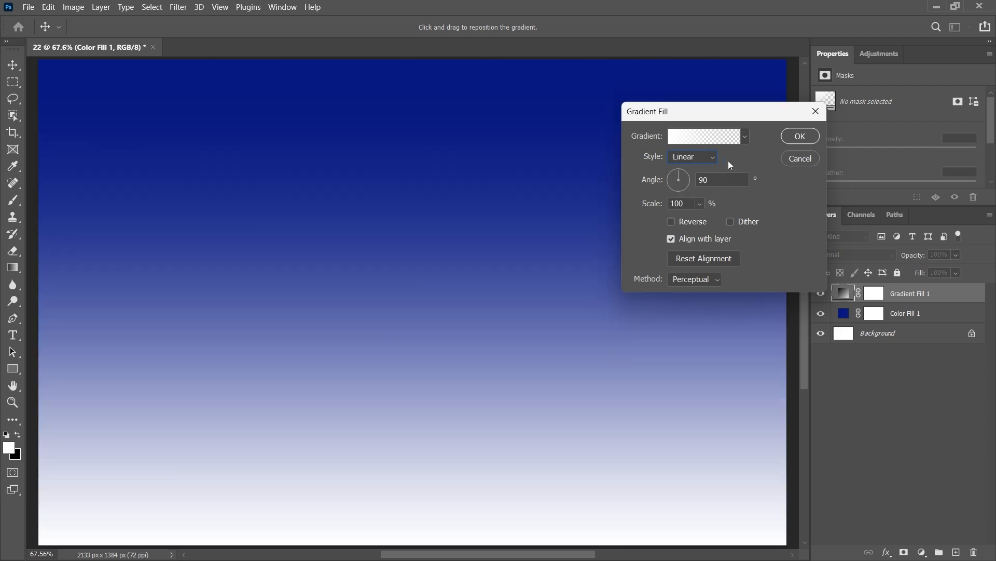
Step: Set the gradient fill's angle to 85.94° at 100% scale and enable Reverse and Dither
key(Tab)
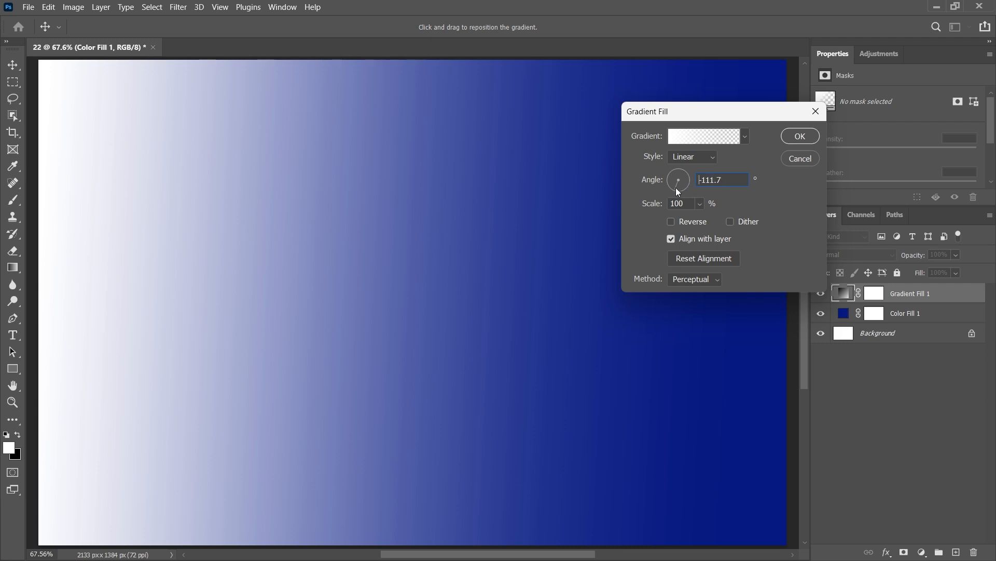
drag(675, 188, 681, 155)
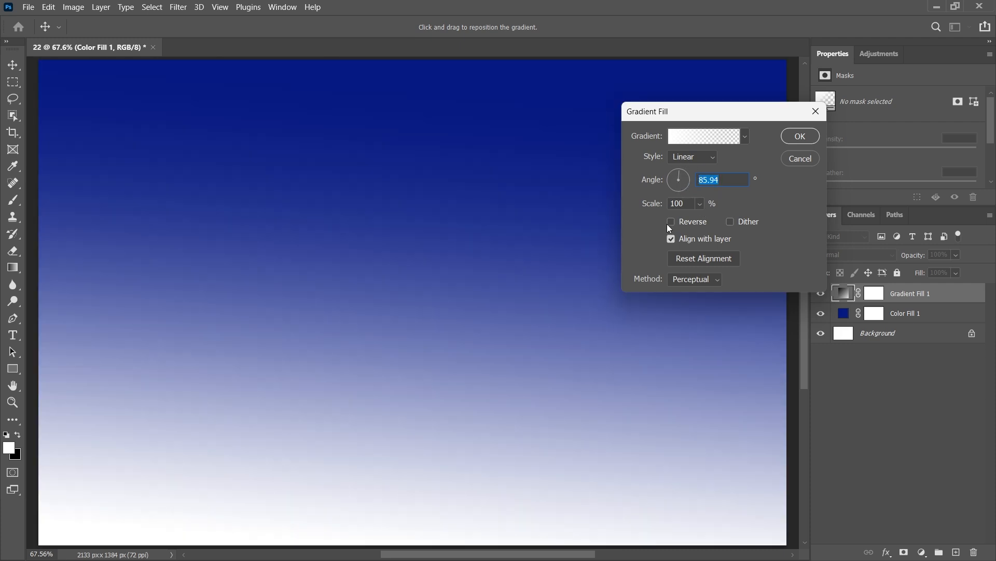
click(672, 222)
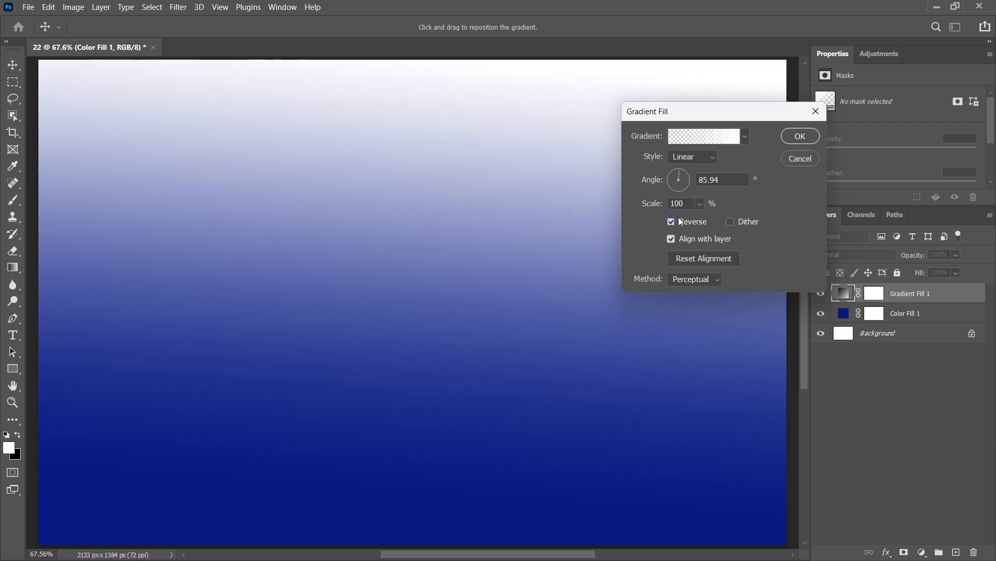
click(698, 204)
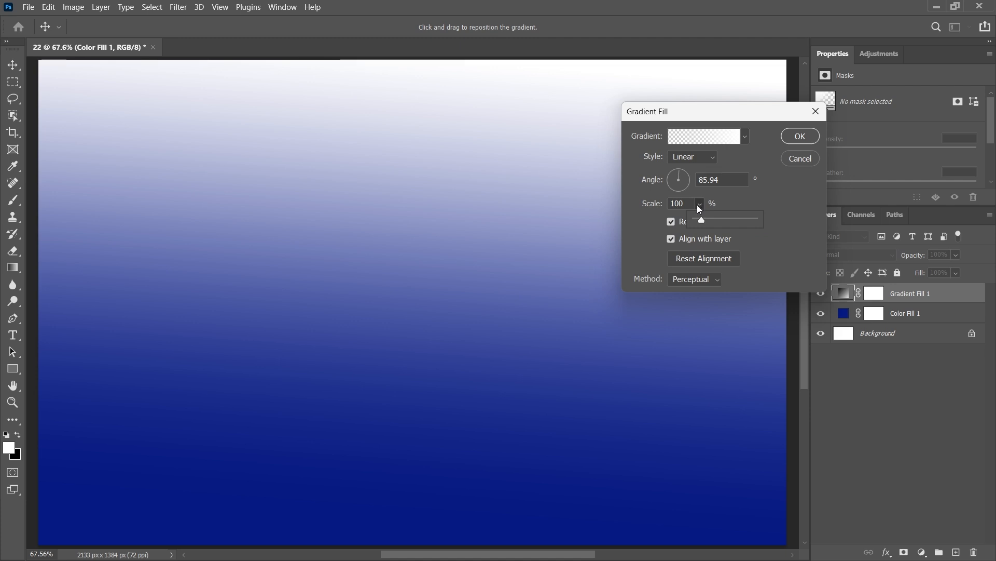
mouse_move(701, 217)
mouse_down()
mouse_move(724, 219)
mouse_move(700, 220)
mouse_up()
click(739, 203)
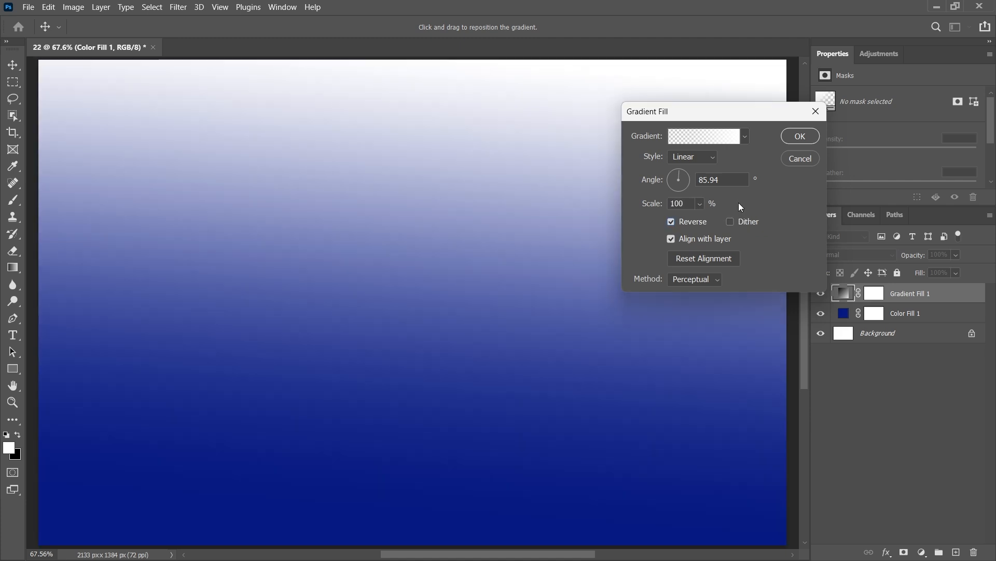
click(730, 222)
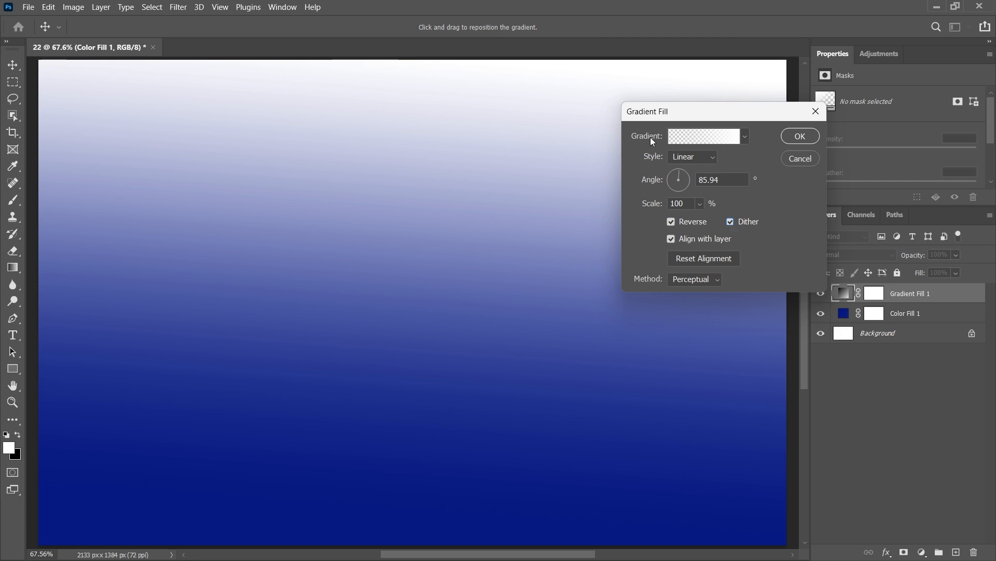
Step: Open the gradient for editing, try several presets from the Blues group, and choose Blue_13
click(703, 138)
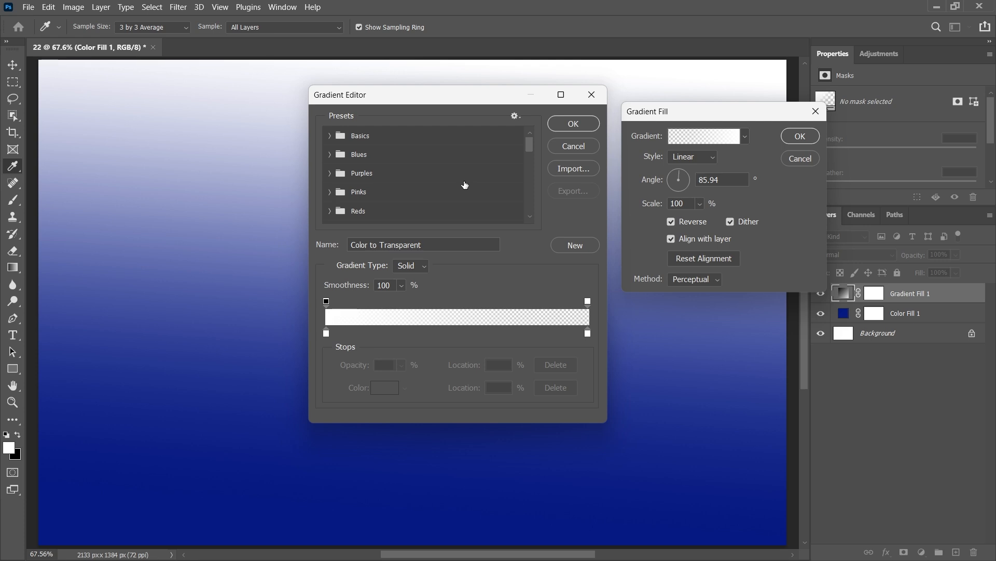
click(372, 156)
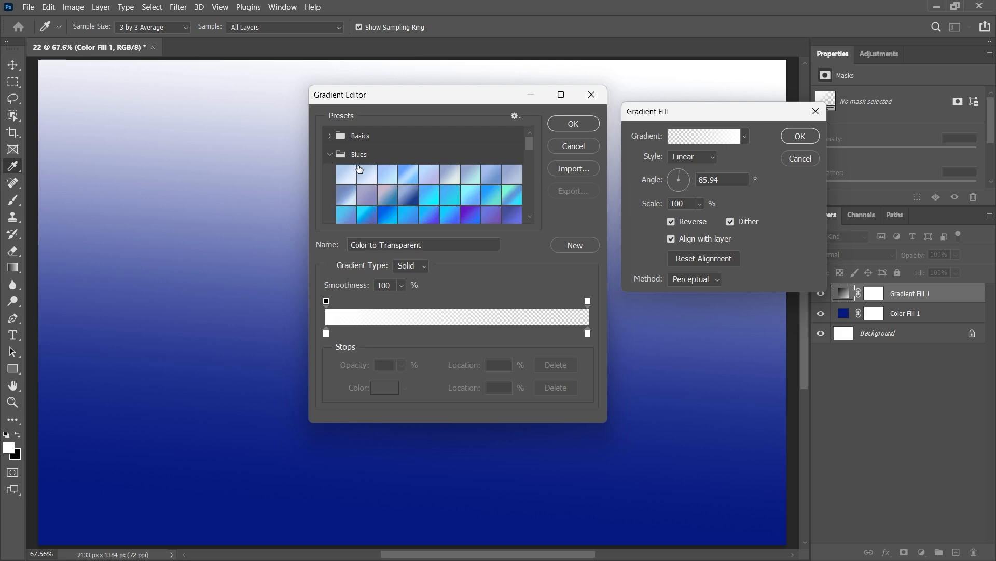
click(367, 175)
click(392, 182)
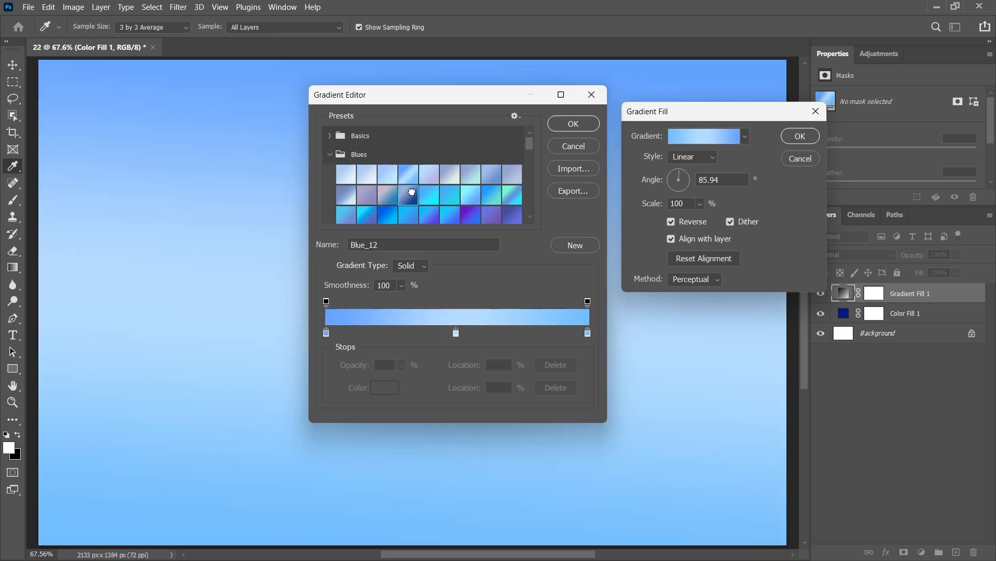
click(409, 194)
click(428, 195)
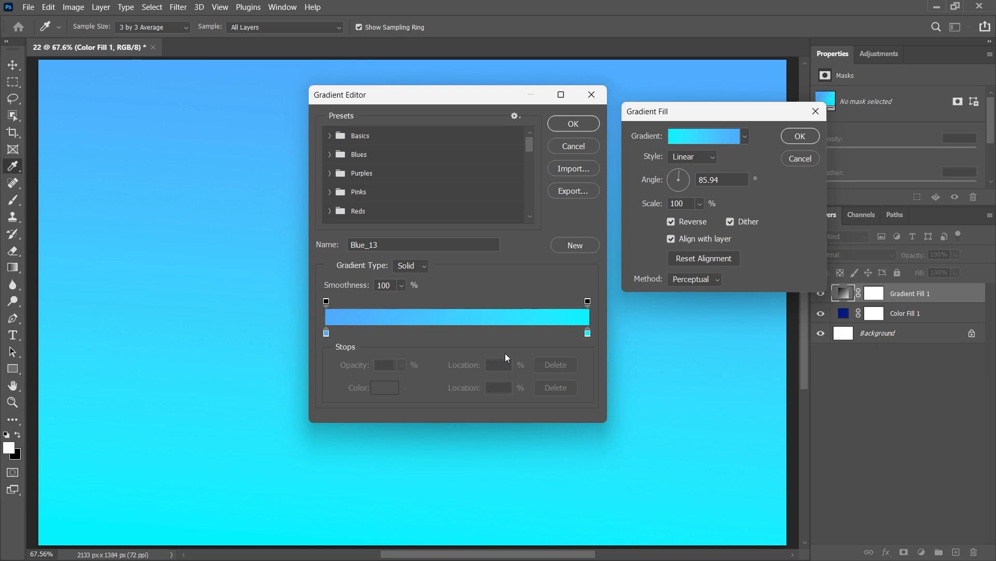
Step: Change the gradient's starting color stop at 0% to deep violet-blue #2c08a0
click(326, 333)
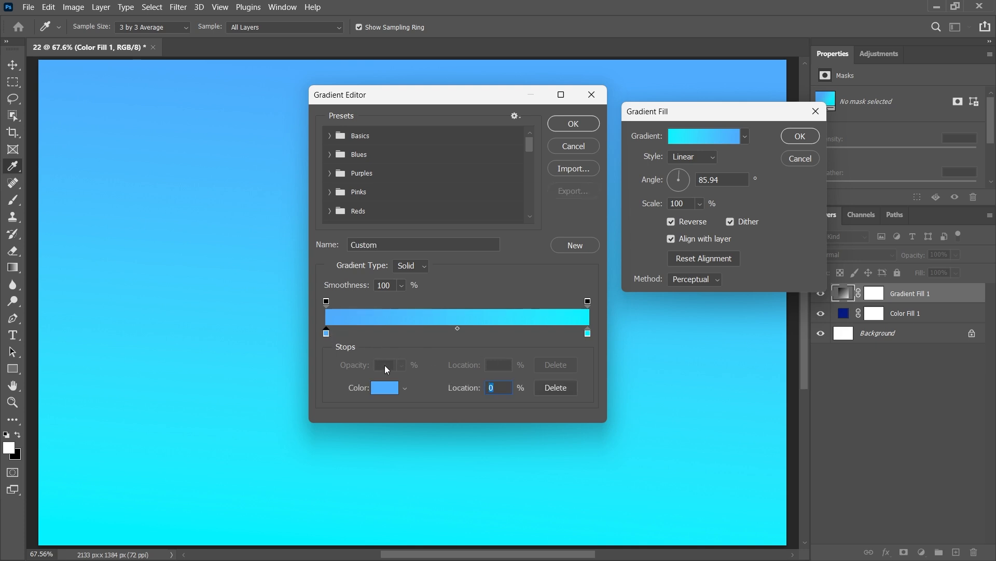
click(382, 390)
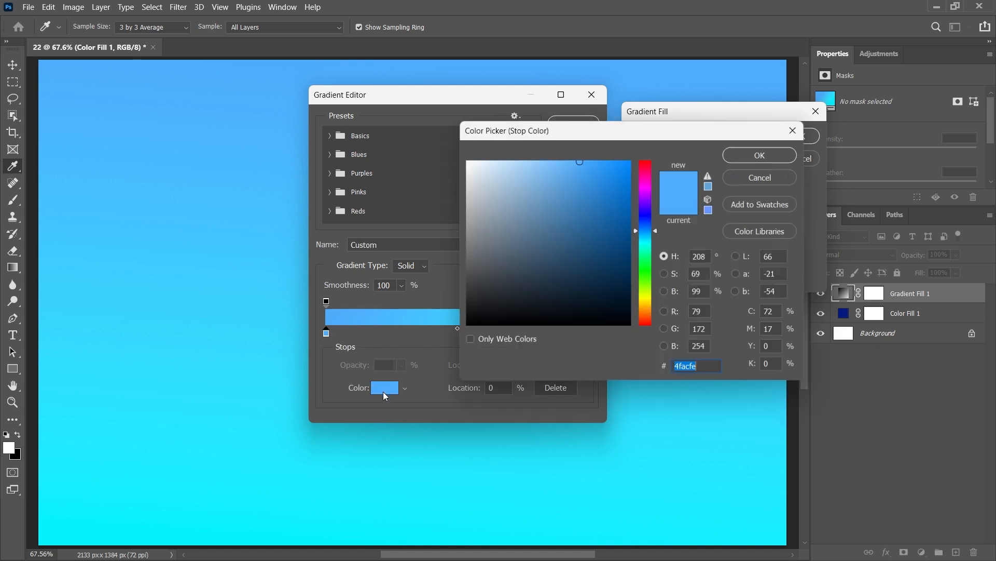
text(280890)
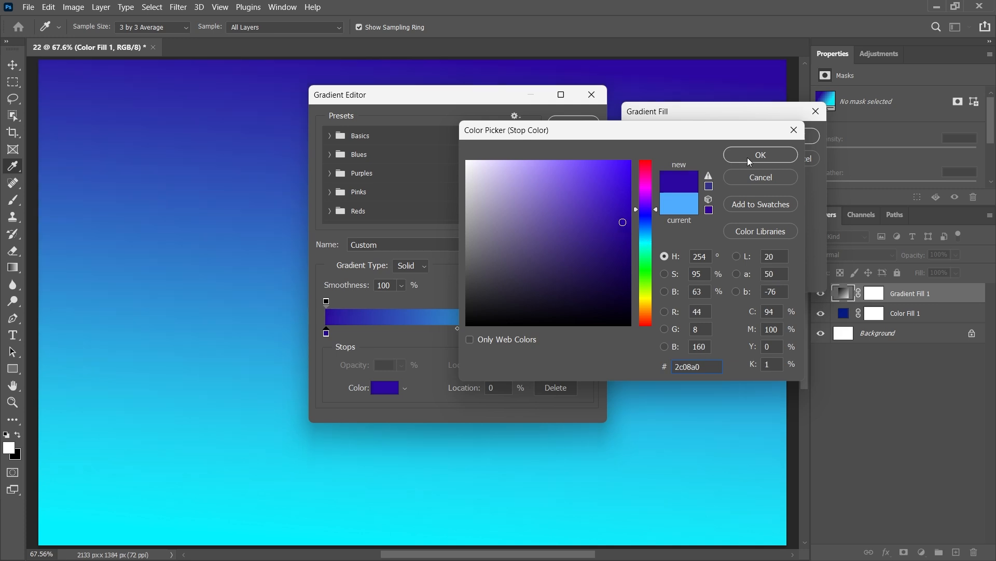
click(748, 157)
Step: Change the gradient's end color stop at 100% to bright green #00fe72
click(587, 333)
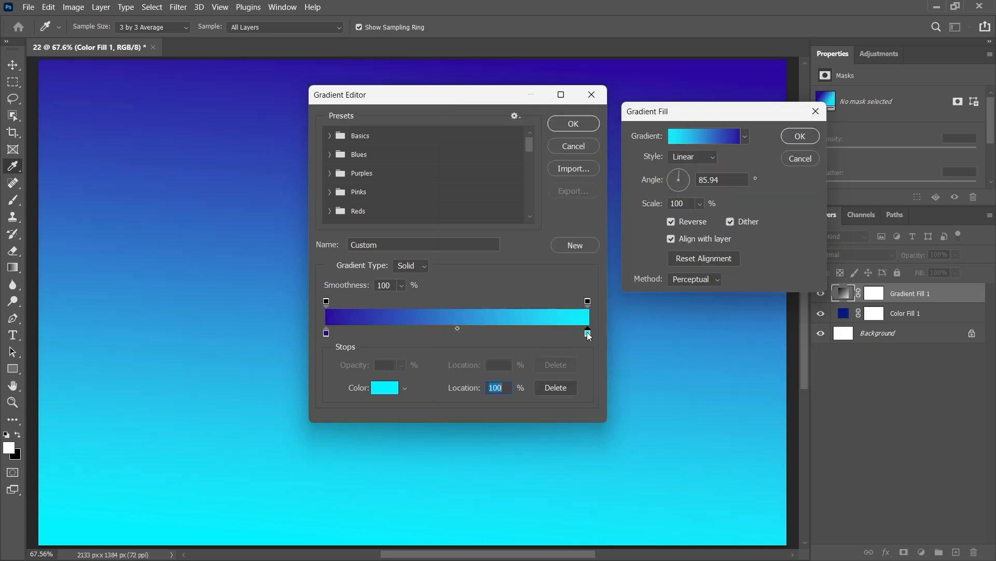
click(384, 388)
click(645, 258)
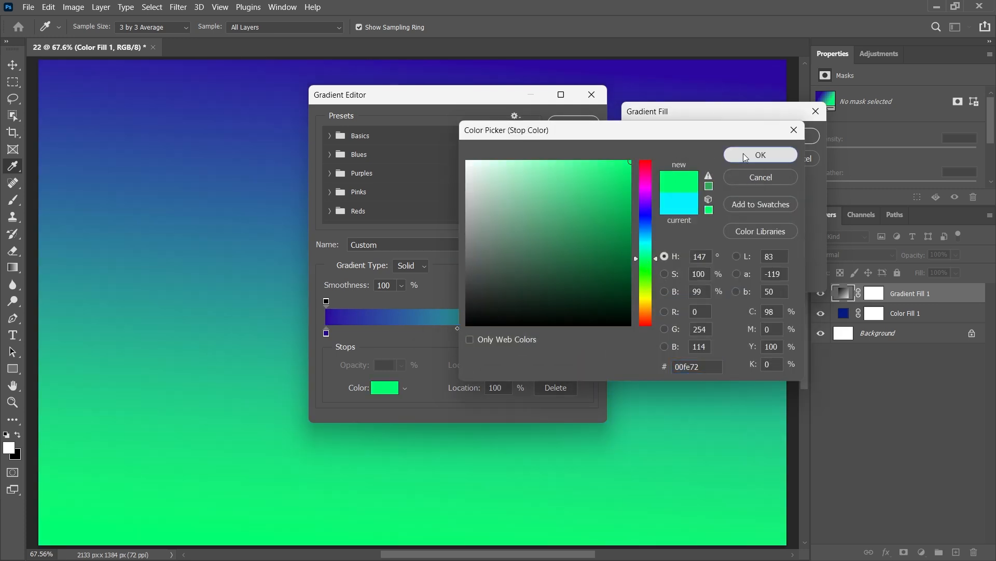
click(761, 155)
Step: Move the green color stop to 83%, the violet-blue stop to 10%, and the midpoint between them to 64%
drag(587, 333, 543, 332)
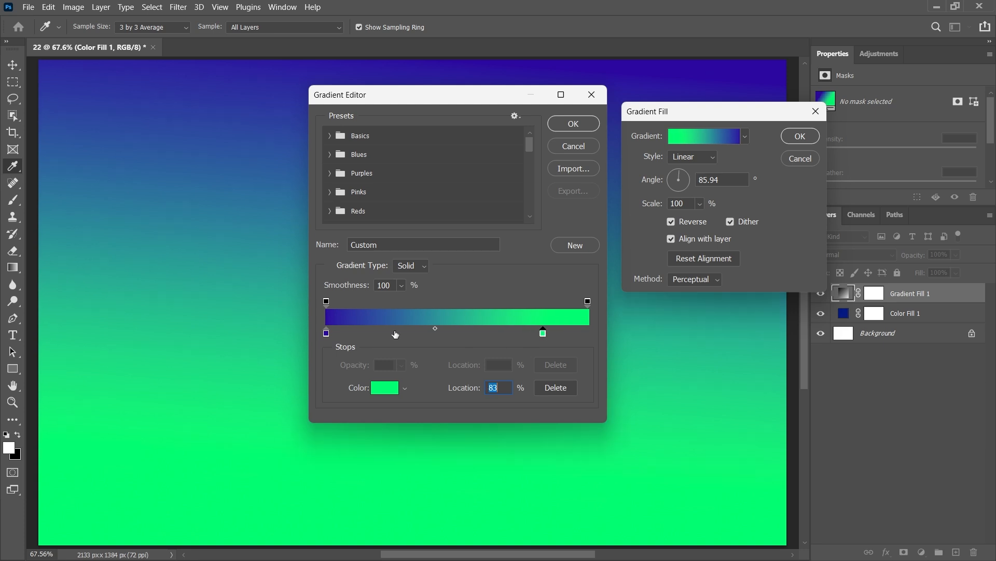
drag(326, 333, 352, 334)
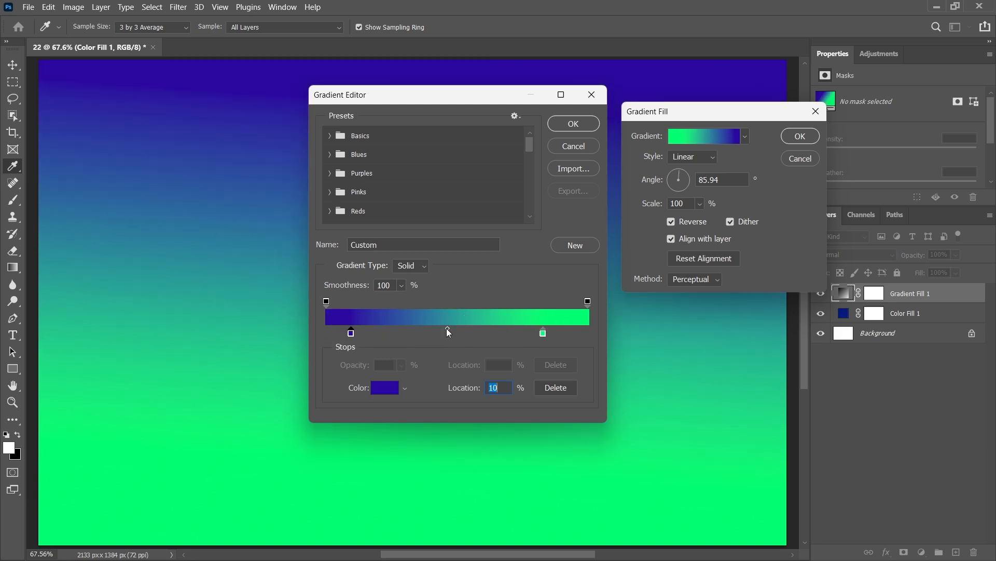
drag(448, 329, 474, 329)
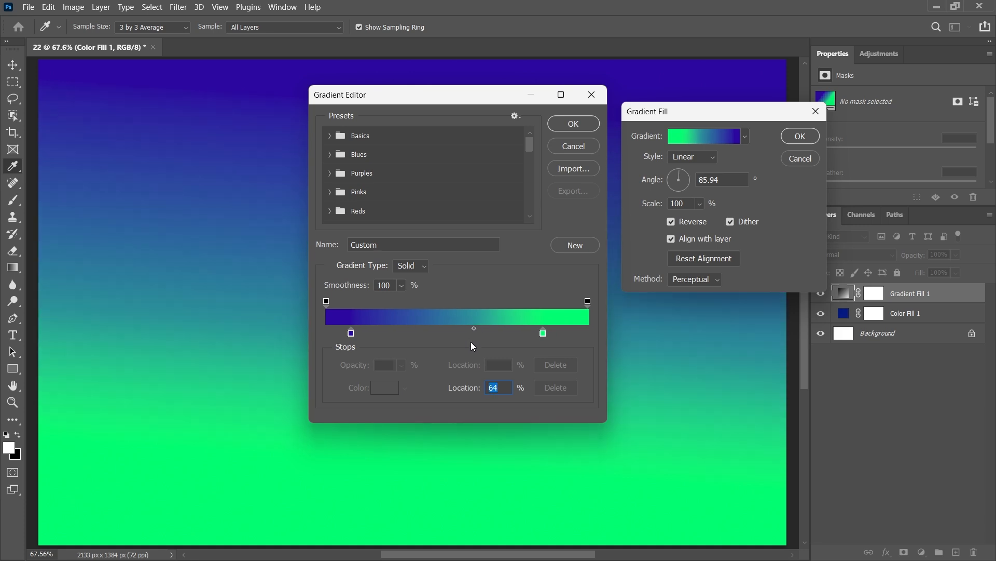
Step: Add a color stop at 42%, recolor it teal, and delete it again
click(436, 333)
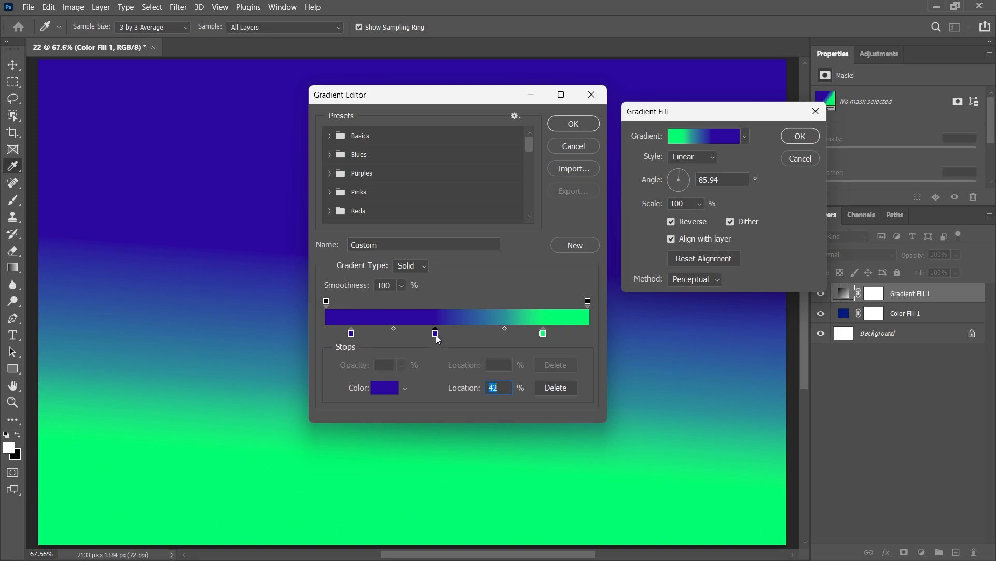
click(384, 397)
drag(643, 223, 640, 239)
click(758, 154)
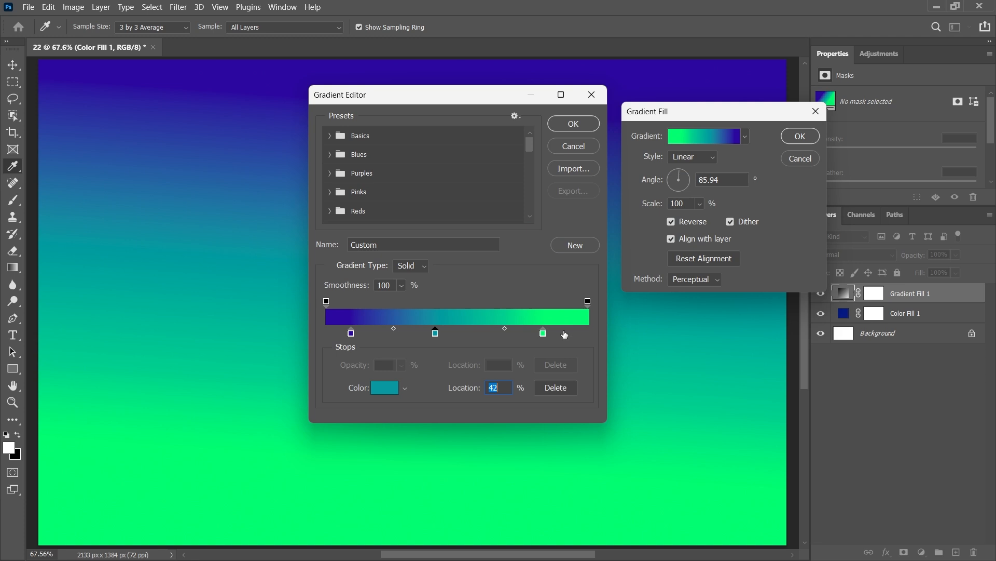
click(556, 387)
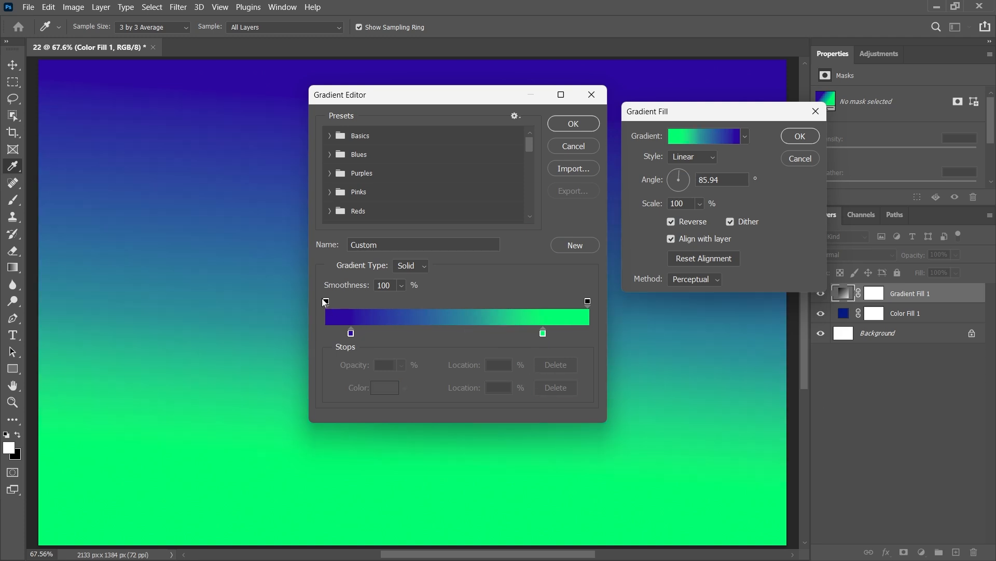
Step: Try out the opacity setting of the gradient's starting opacity stop, leaving it at 100%
click(327, 302)
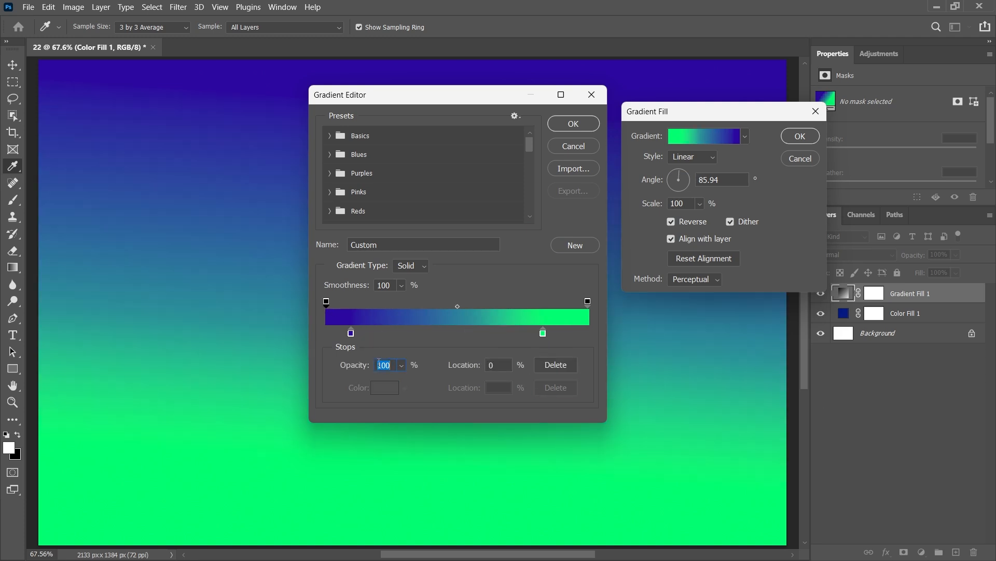
click(401, 366)
mouse_move(414, 377)
mouse_down()
mouse_move(387, 383)
mouse_move(420, 382)
mouse_up()
Step: Save the gradient as a new preset named Telwin and apply it to the Gradient fill layer
double_click(470, 245)
key(BackSpace)
text(Telwin)
click(574, 243)
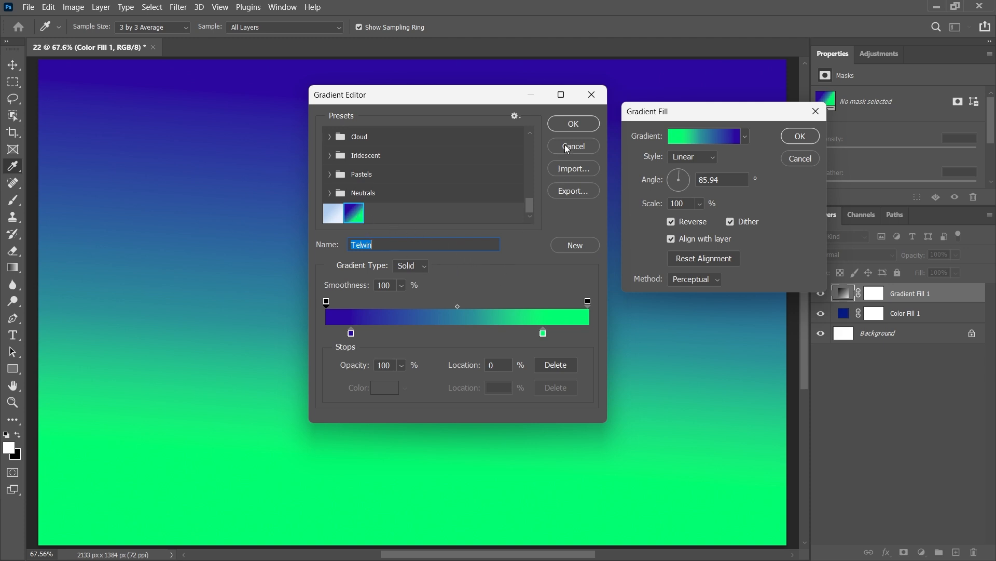
click(573, 124)
click(797, 138)
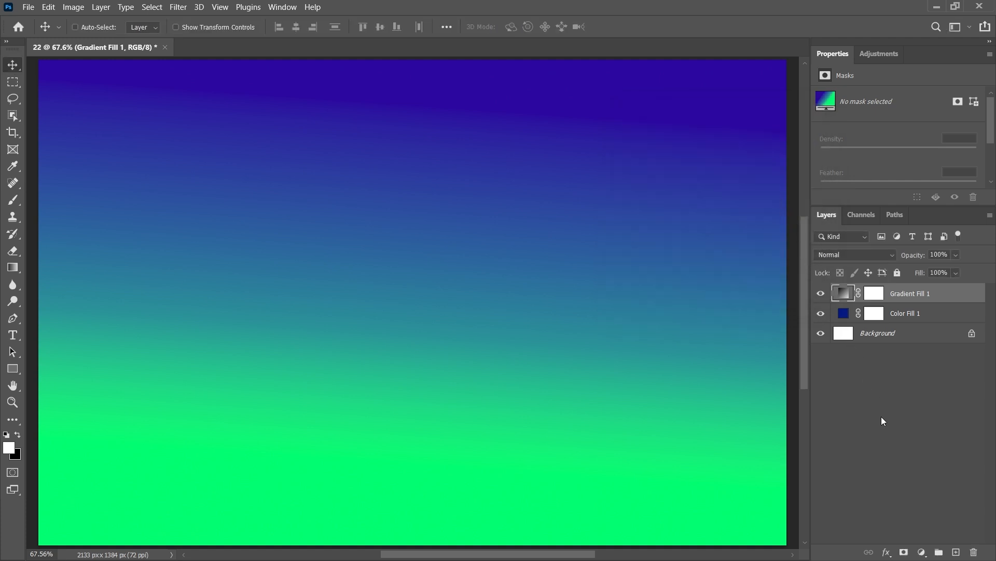
Step: Reopen the Gradient Fill 1 layer's settings and open its gradient for editing
double_click(846, 298)
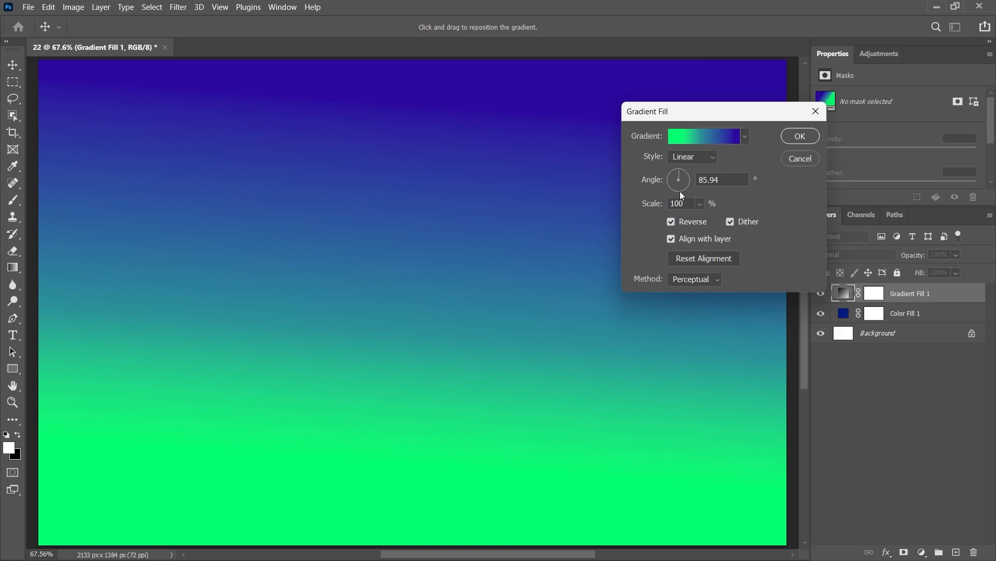
click(704, 136)
drag(551, 334, 565, 335)
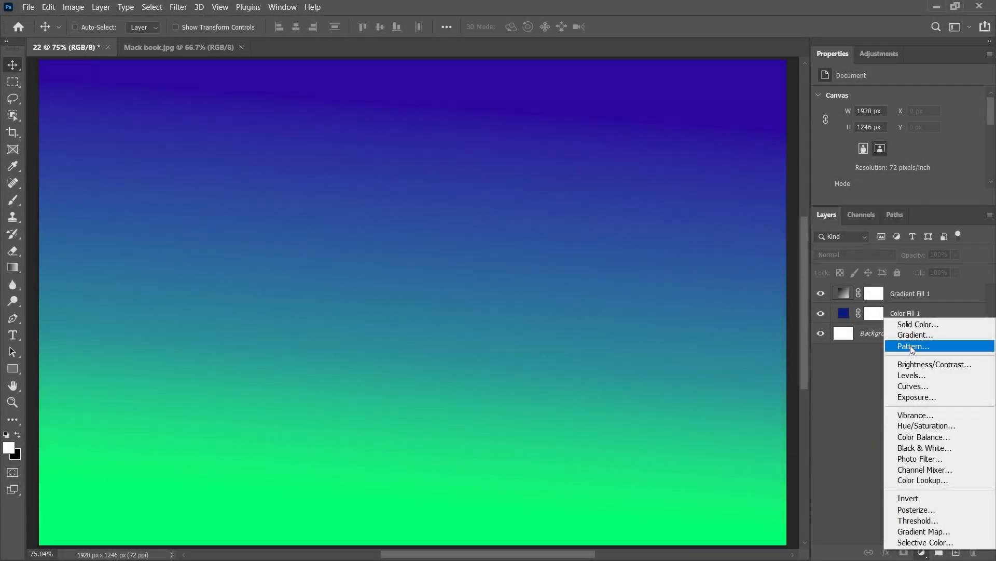
Step: Add a Pattern fill layer and, after trying other patterns in the Trees group, apply the group's first green-leaf pattern
click(910, 346)
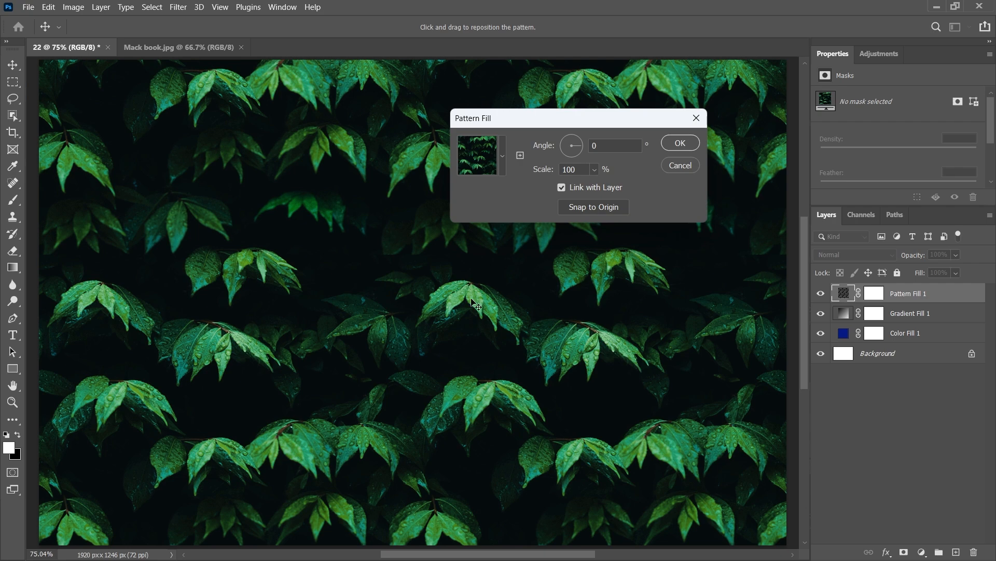
click(504, 156)
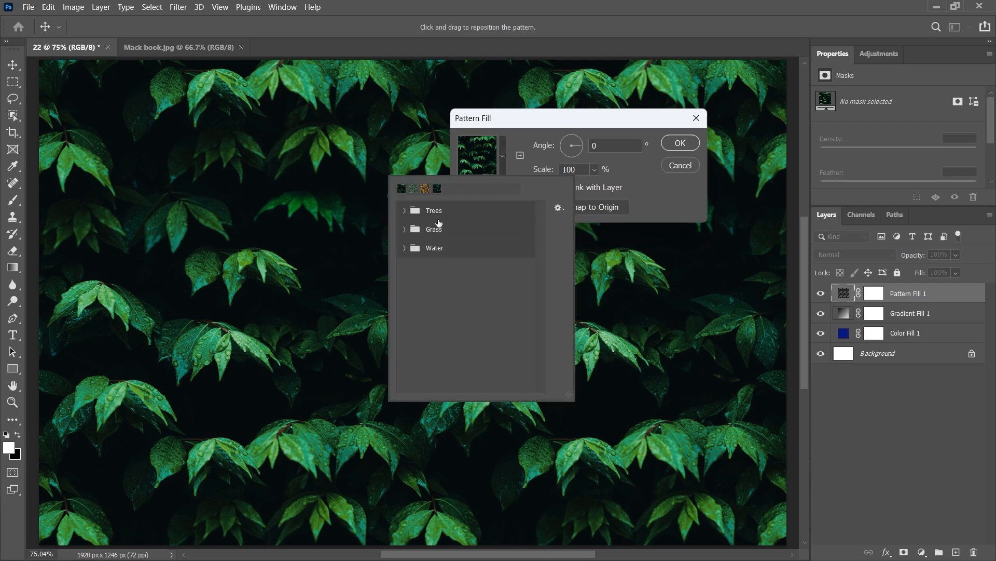
click(411, 214)
click(460, 235)
click(473, 232)
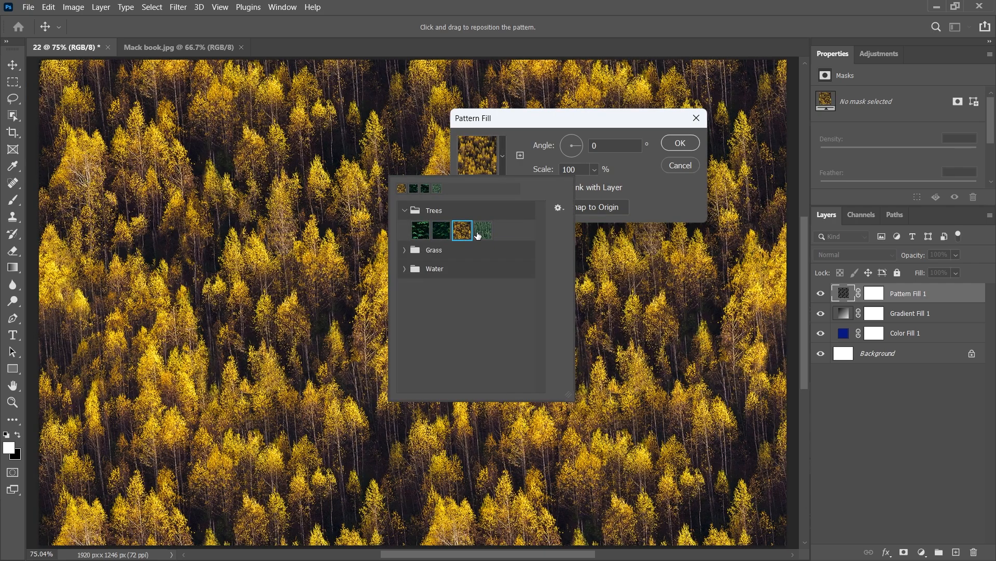
double_click(421, 230)
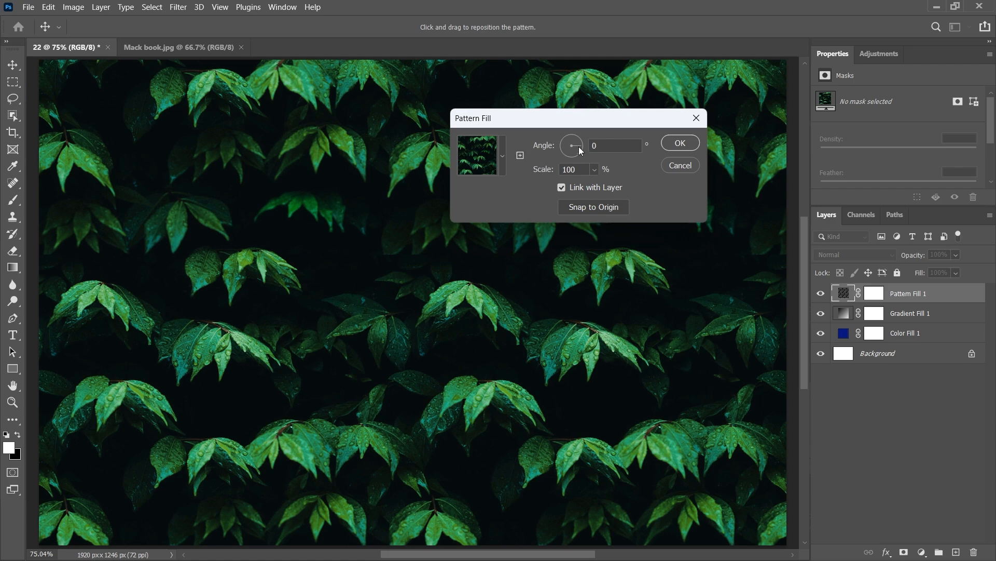
Step: Try out the pattern's angle, return it to 0, and set the pattern's scale to 78%
drag(575, 140, 574, 136)
text(0)
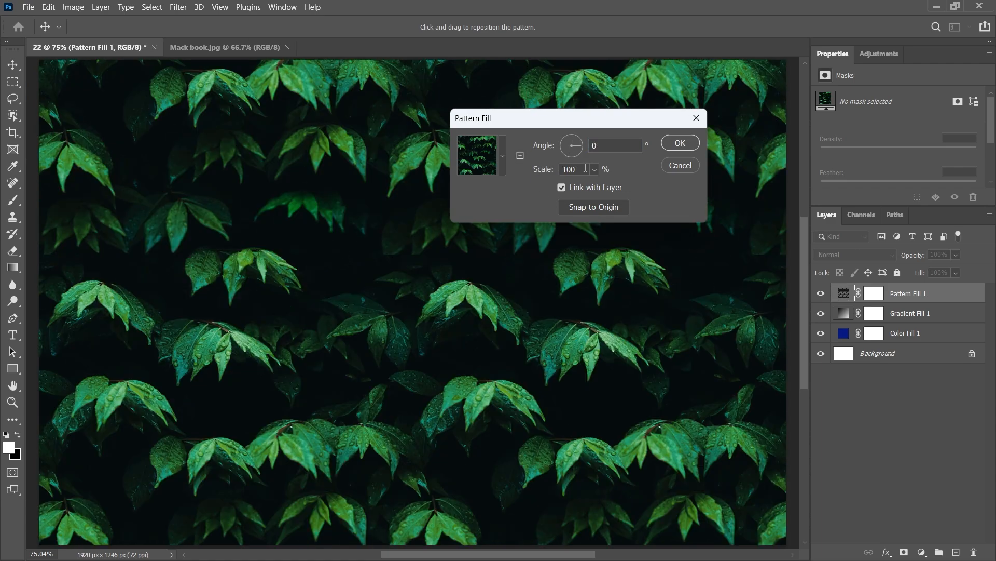
click(594, 169)
mouse_move(590, 189)
mouse_down()
mouse_move(612, 186)
mouse_move(599, 183)
mouse_up()
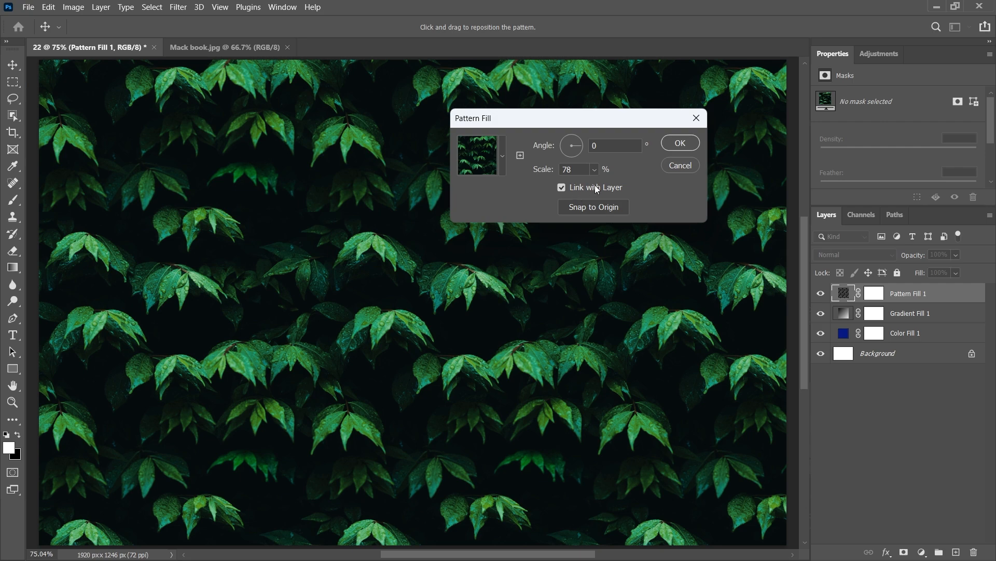
click(671, 147)
Step: Reposition the leaf pattern on the canvas, snap it back to its origin, and accept the pattern fill
drag(437, 254, 436, 335)
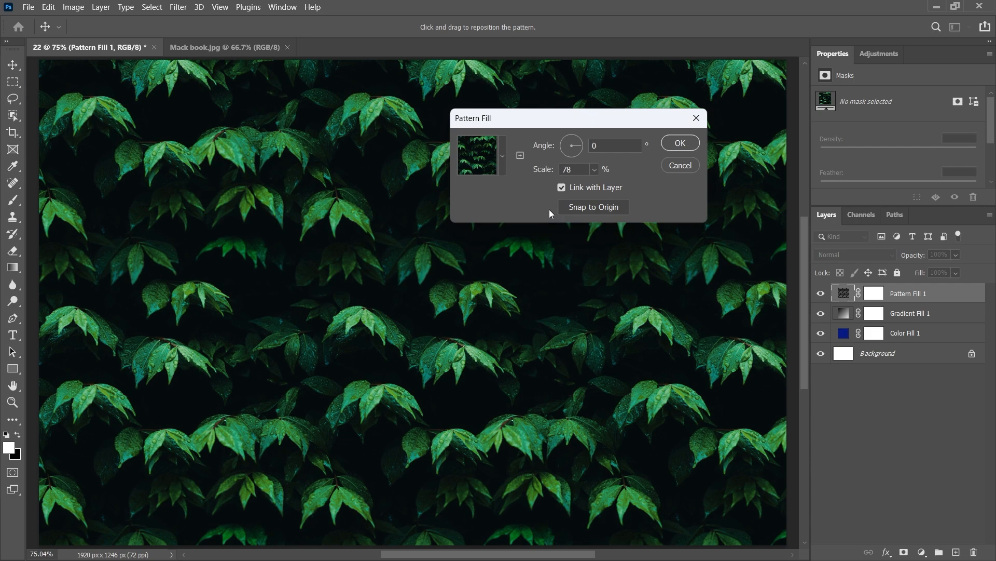
click(580, 207)
click(676, 144)
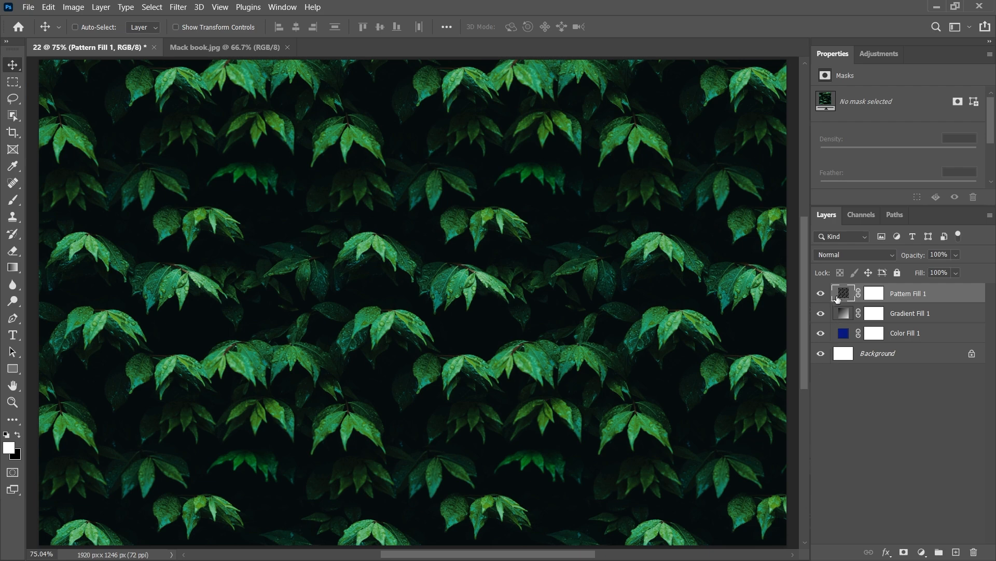
Step: Try the Screen blend mode on the Pattern Fill 1 layer, then restore Normal
double_click(843, 295)
click(882, 255)
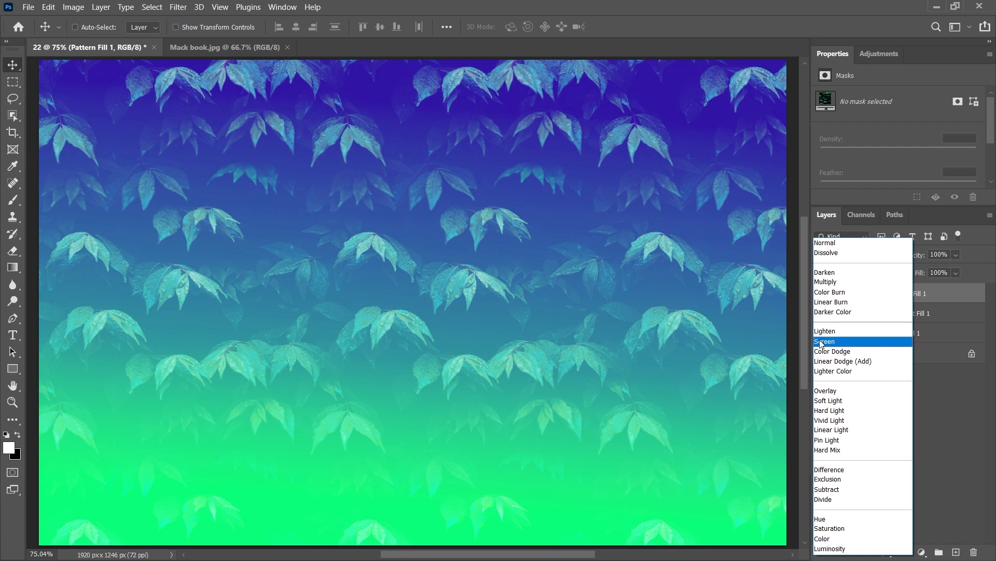
click(821, 343)
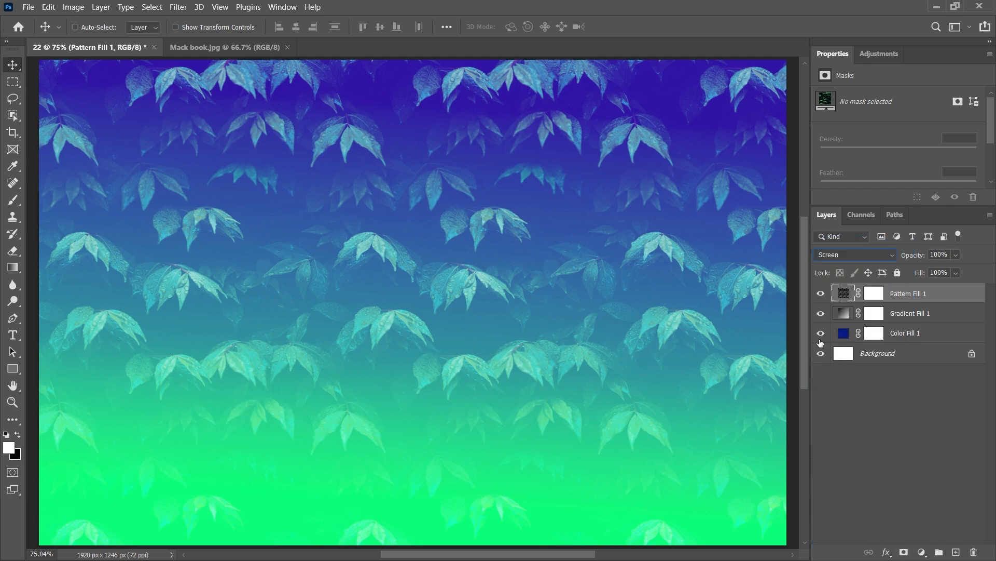
click(855, 257)
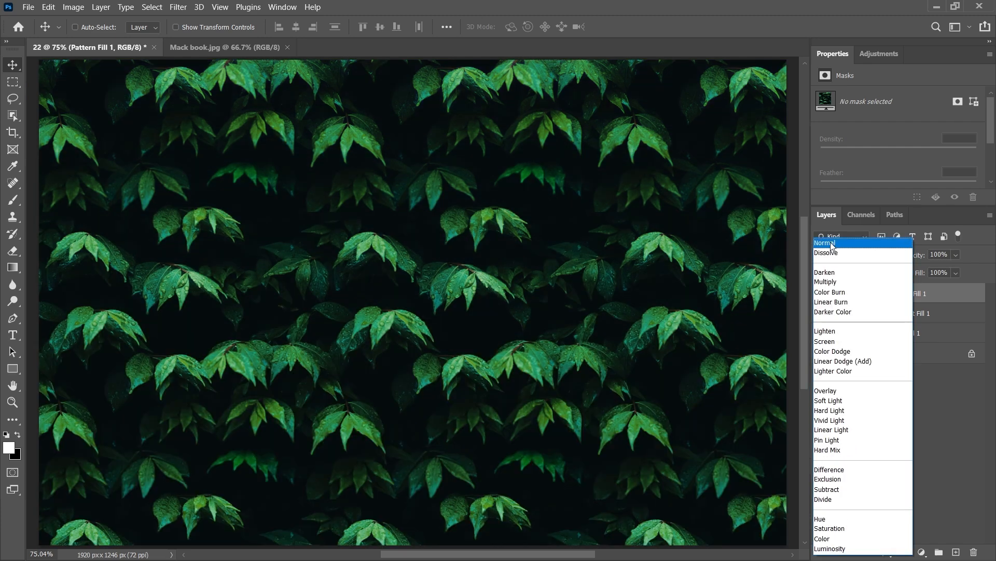
click(830, 242)
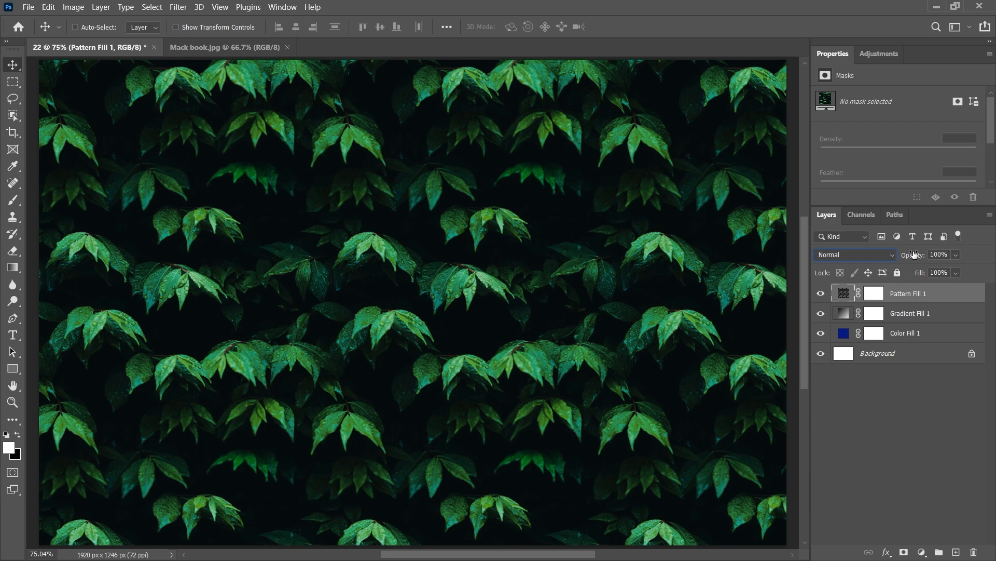
Step: Lower the layer opacity of Pattern Fill 1
click(956, 254)
drag(948, 269, 932, 270)
click(968, 247)
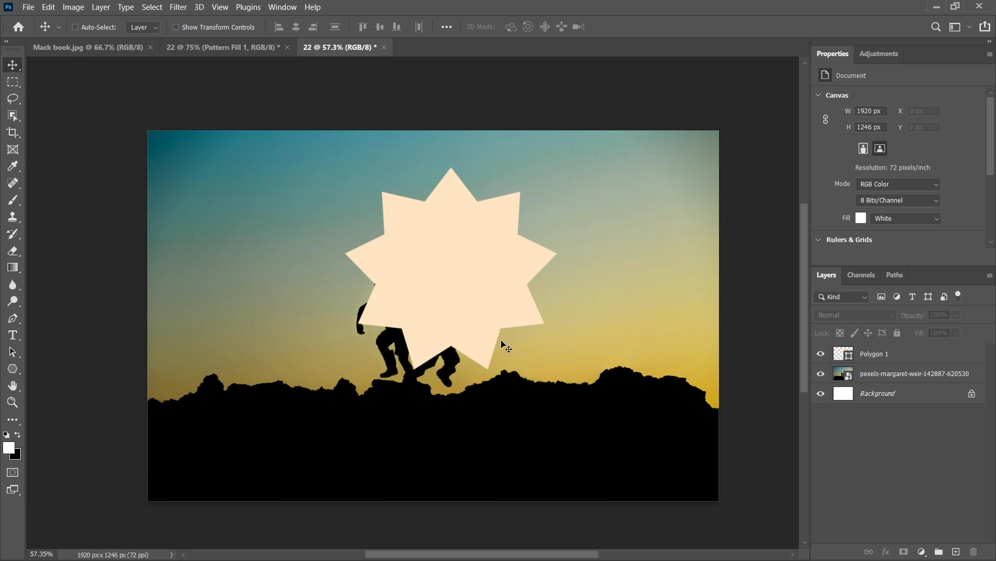
Step: Place the silhouette photo layer above Polygon 1 and clip it to the star shape with a clipping mask
drag(894, 379, 902, 355)
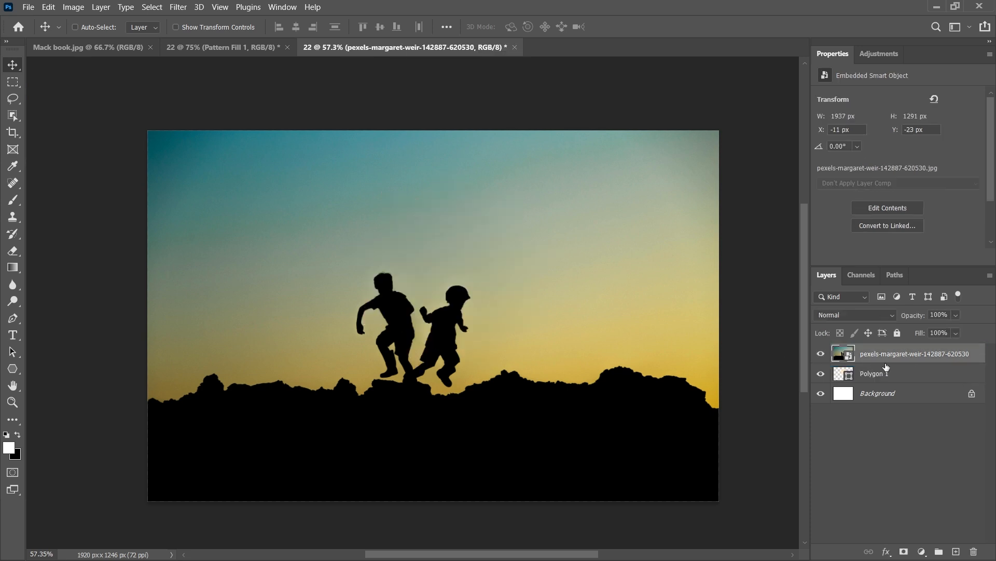
right_click(920, 354)
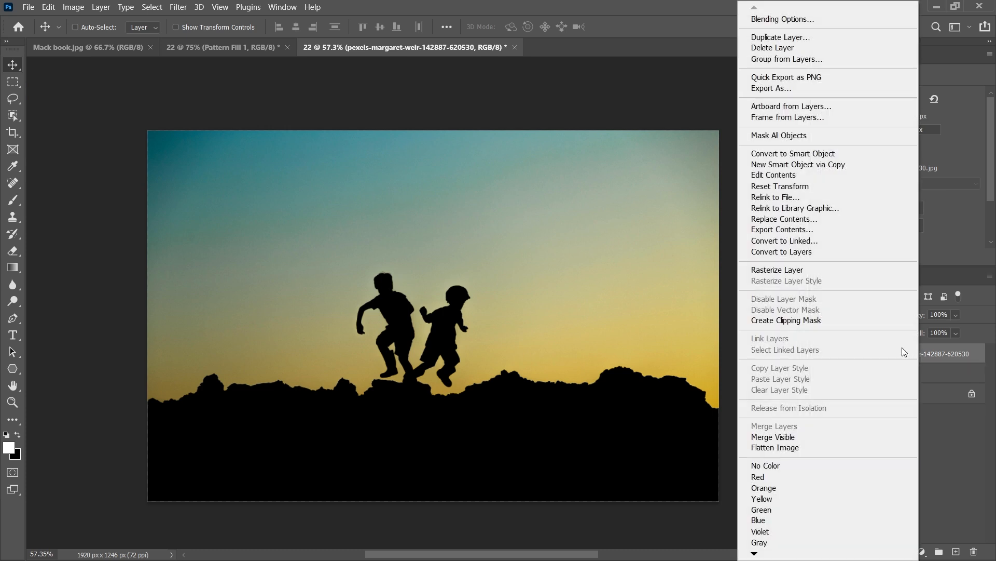
click(774, 320)
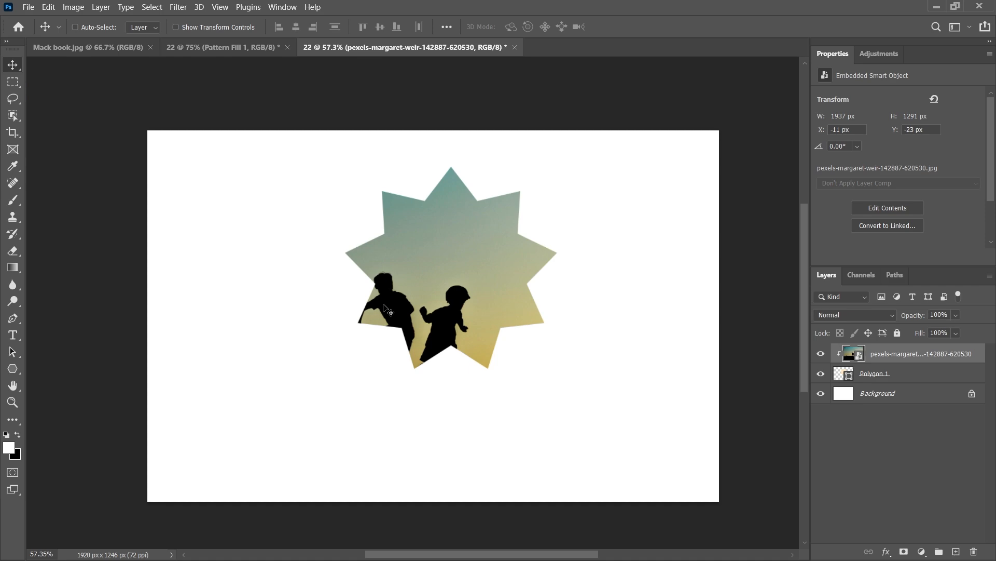
Step: Scale down and reposition the photo so both children fit inside the star, and release its clipping mask
drag(449, 309, 465, 257)
key(ctrl+t)
drag(462, 66, 478, 152)
drag(459, 295, 457, 262)
key(Return)
right_click(853, 351)
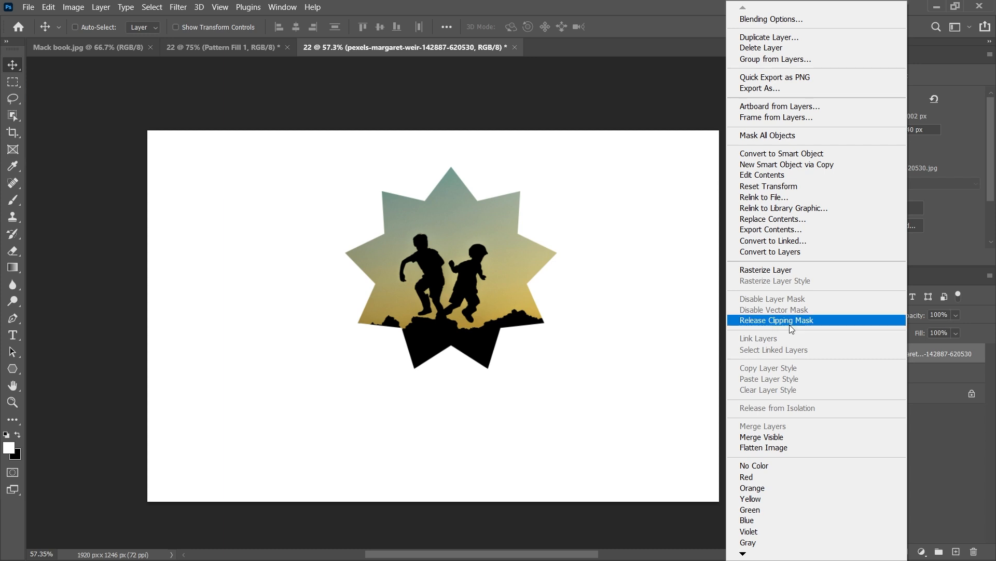
click(791, 320)
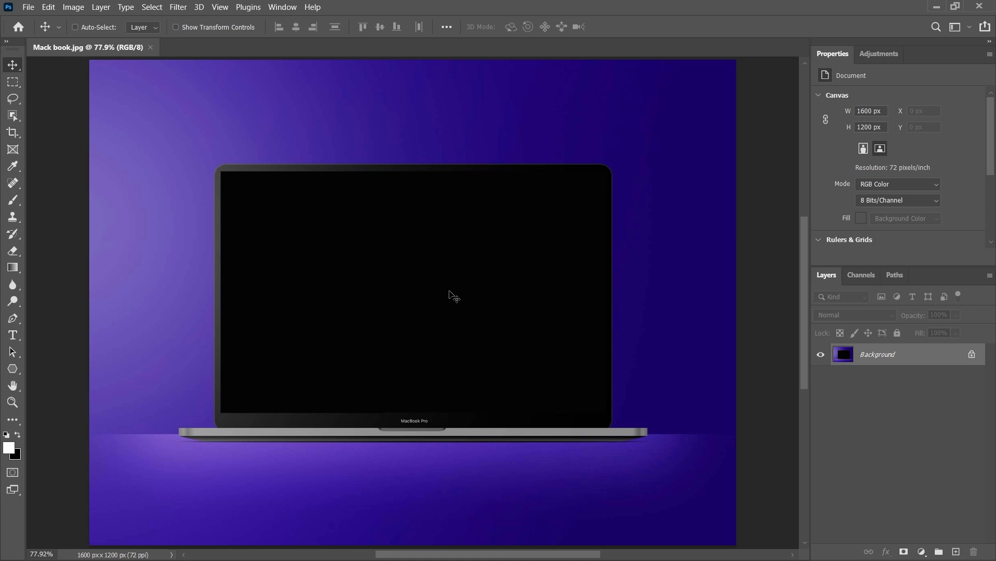
Step: Select the laptop in Mack book.jpg with the Object Selection tool and add a layer mask from the selection
click(17, 113)
drag(124, 120, 715, 495)
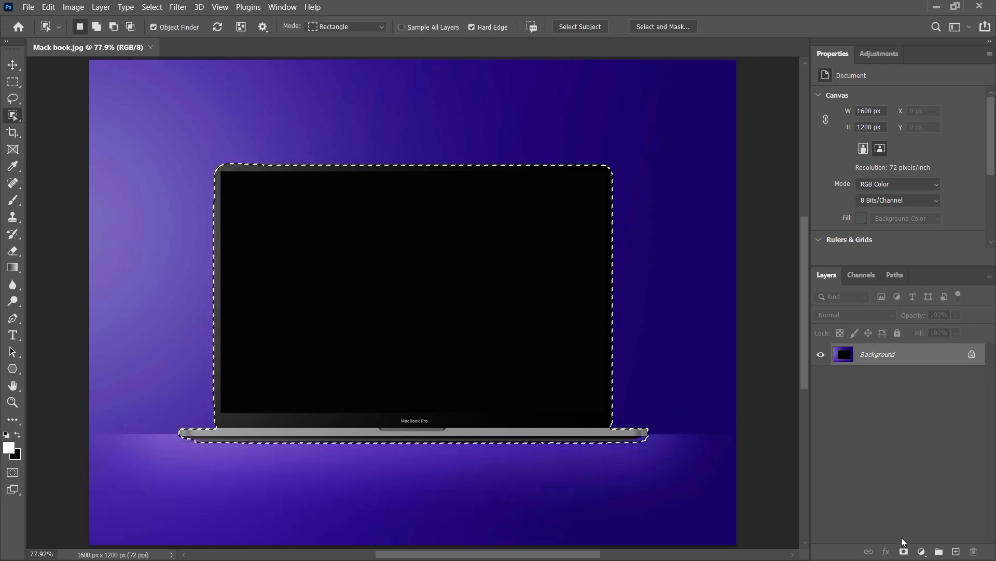
click(905, 551)
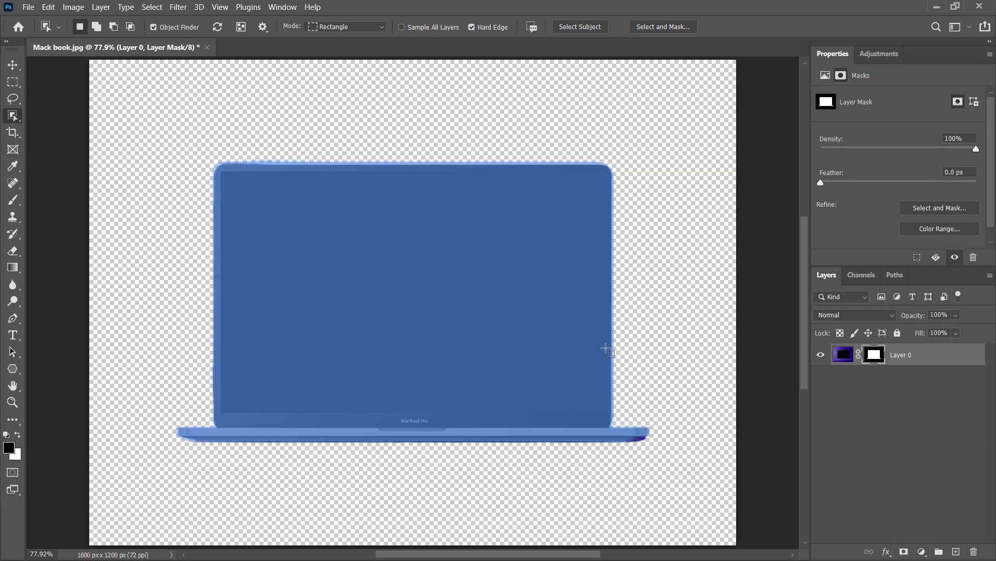
Step: Paint white on the layer mask with a 300 px brush to reveal the purple surface beneath and beside the laptop base
key(v)
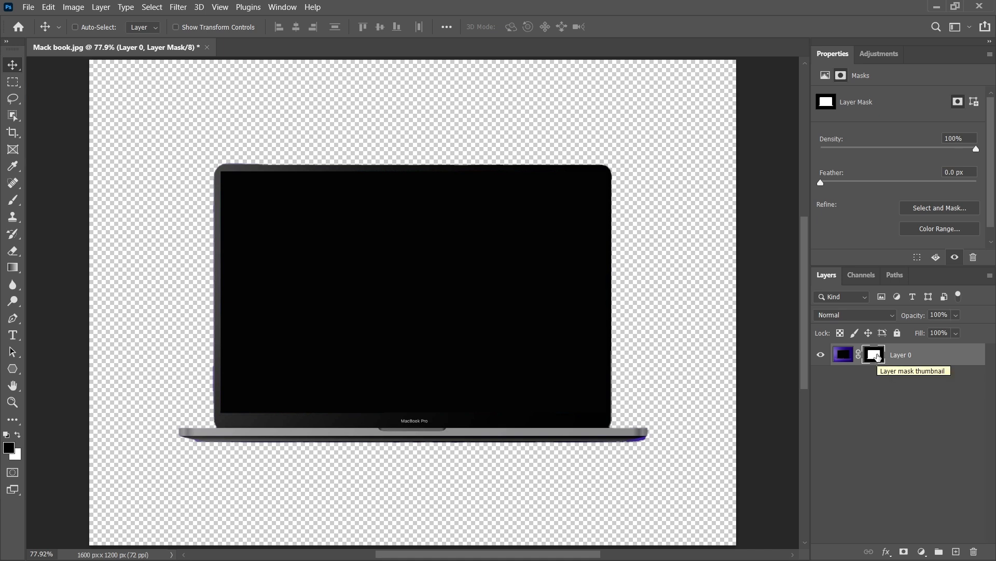
key(b)
key(x)
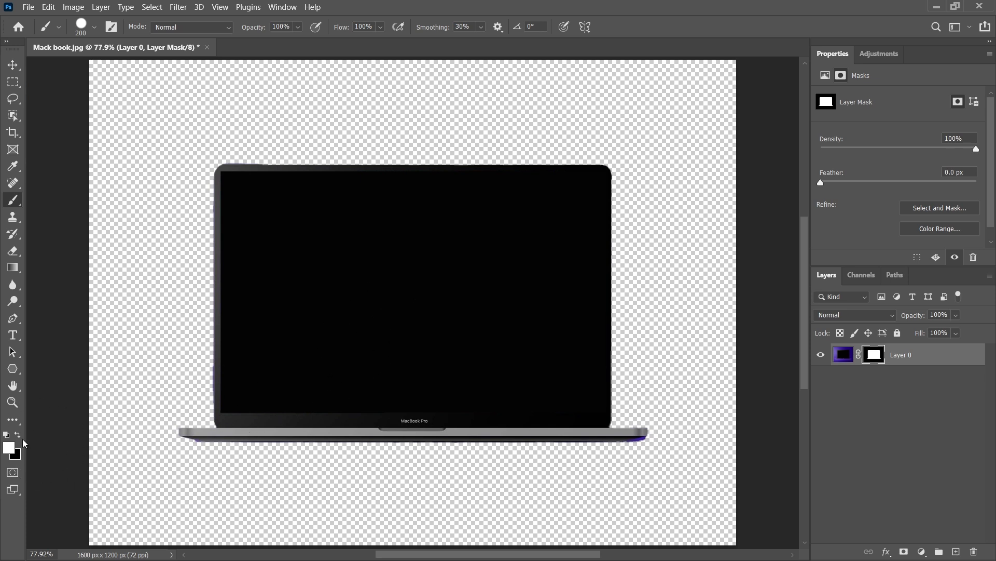
key(bracketright)
key(bracketright)
mouse_move(690, 480)
mouse_down()
mouse_move(652, 489)
mouse_move(287, 495)
mouse_move(320, 510)
mouse_move(93, 506)
mouse_move(333, 493)
mouse_move(89, 485)
mouse_move(768, 494)
mouse_move(329, 489)
mouse_move(102, 467)
mouse_move(745, 457)
mouse_up()
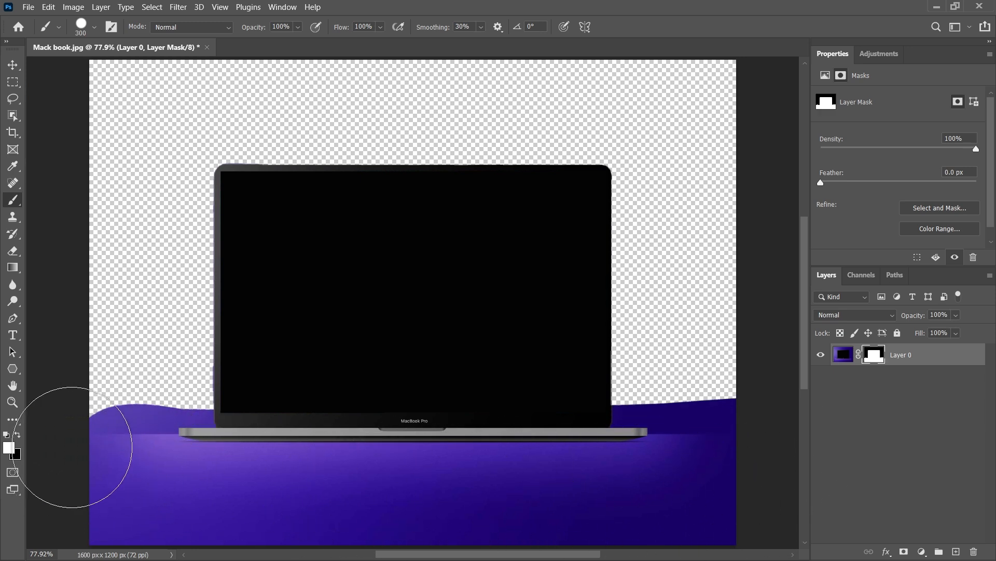
Step: Set the foreground color to black (000000) and paint on the layer mask to hide the revealed purple surface again
click(12, 449)
click(441, 333)
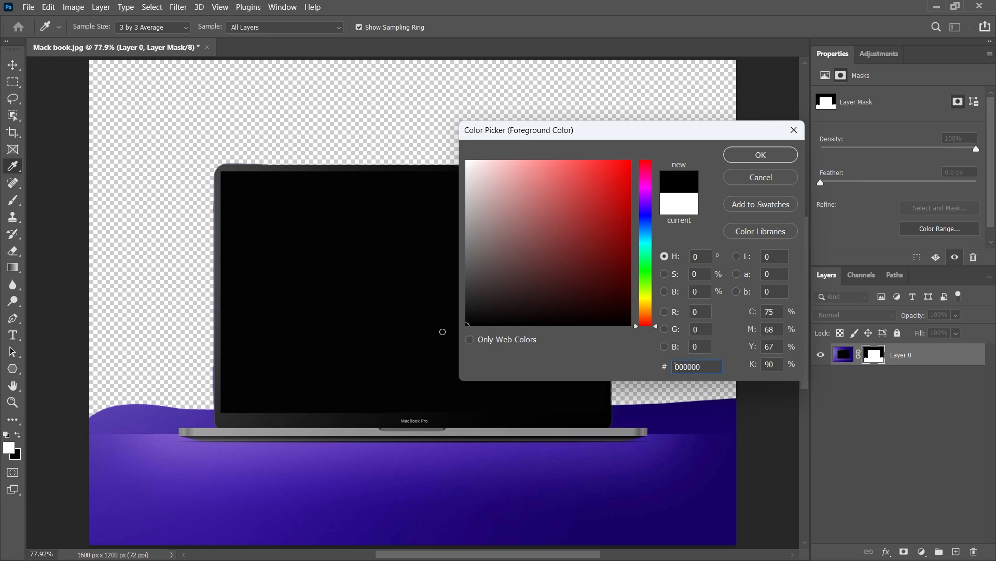
click(761, 155)
key(b)
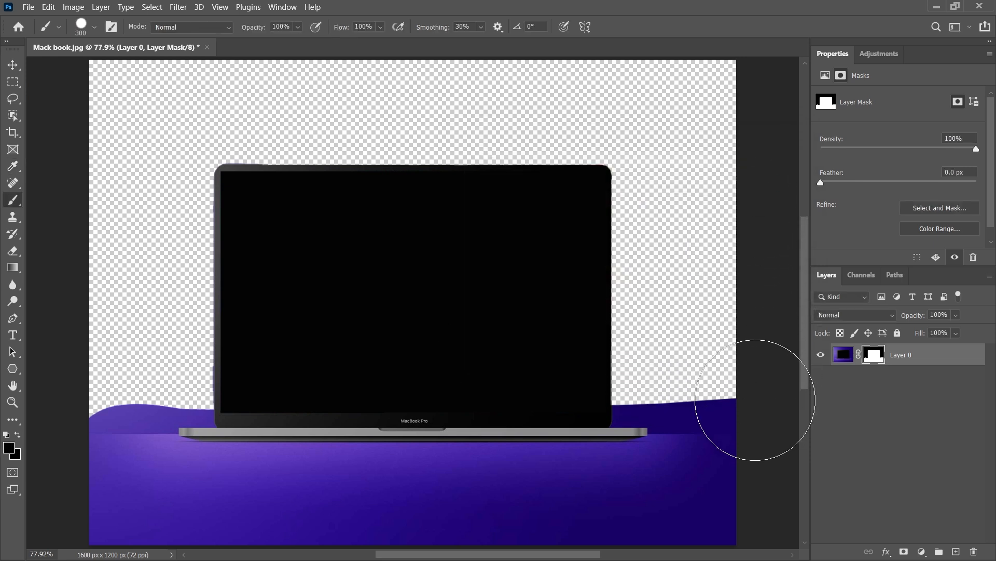
mouse_move(756, 412)
mouse_down()
mouse_move(746, 491)
mouse_move(705, 541)
mouse_move(607, 552)
mouse_move(291, 544)
mouse_move(486, 521)
mouse_move(262, 519)
mouse_move(109, 503)
mouse_move(96, 452)
mouse_move(109, 405)
mouse_move(189, 506)
mouse_up()
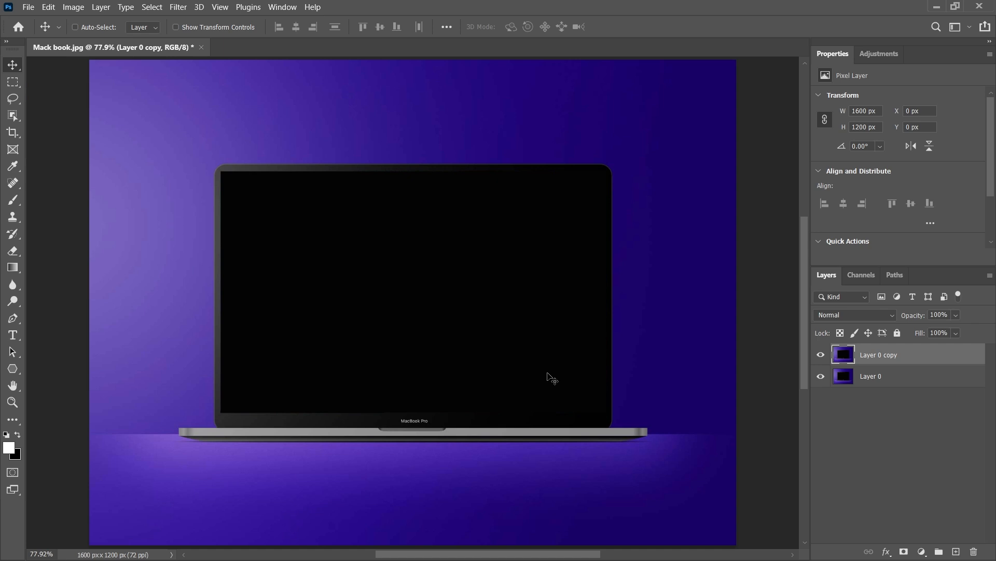
Step: Convert the Layer 0 copy layer to a Smart Object
right_click(909, 356)
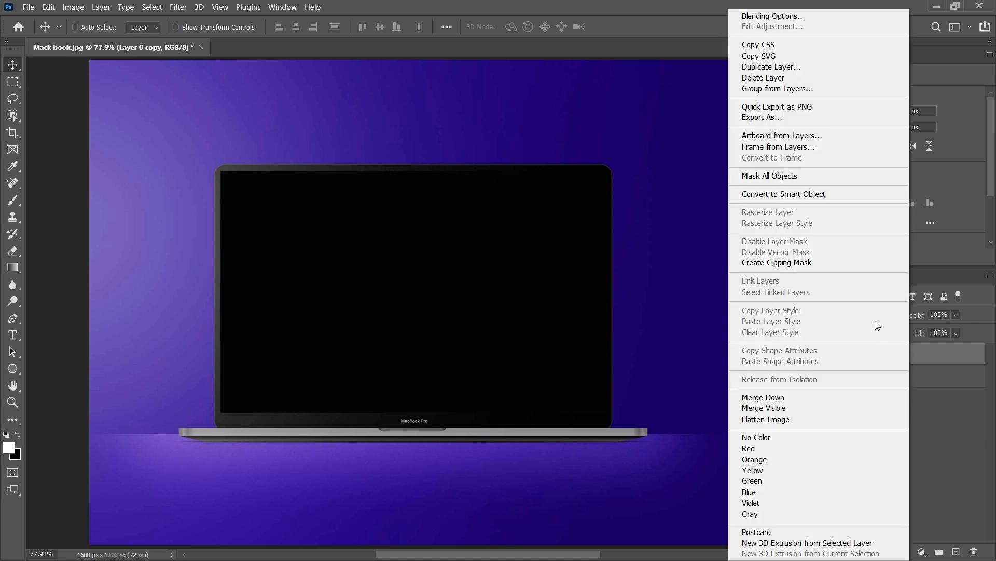
click(821, 194)
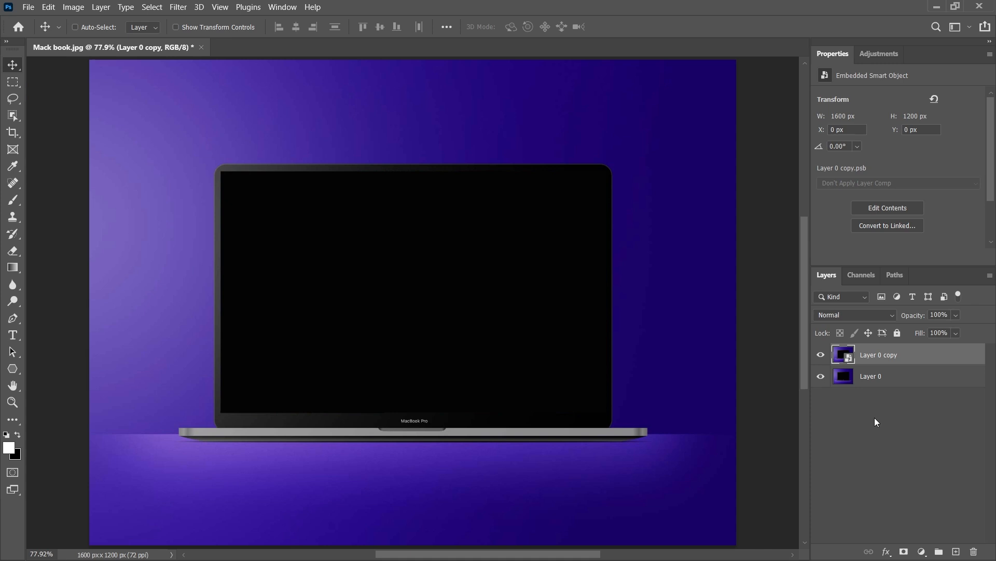
Step: Shrink the Layer 0 copy Smart Object, apply the transform, and enlarge it again to about 1615 × 1212 px
key(ctrl+t)
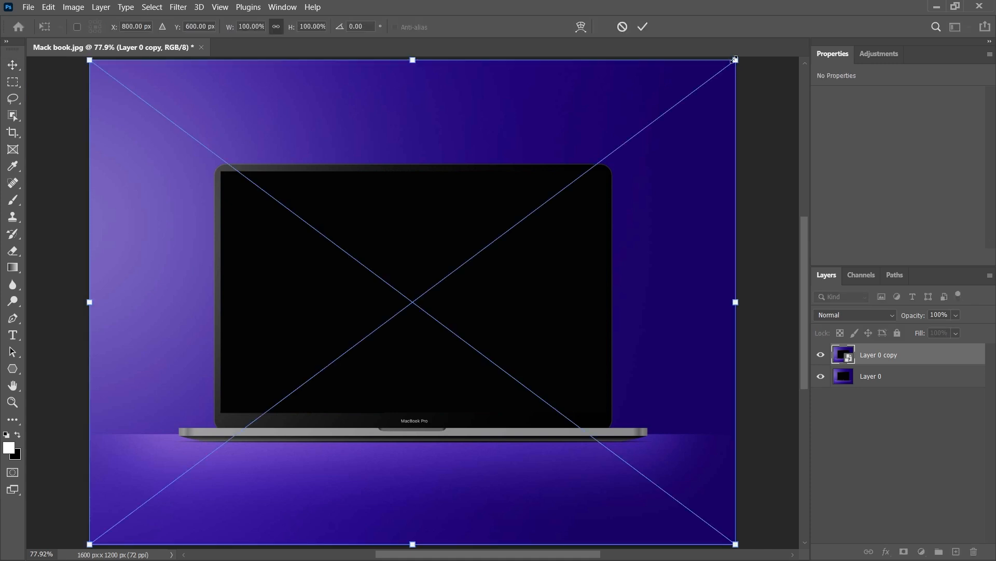
mouse_move(736, 60)
mouse_down()
mouse_move(436, 284)
mouse_move(696, 97)
mouse_move(739, 52)
mouse_up()
key(Return)
key(ctrl+t)
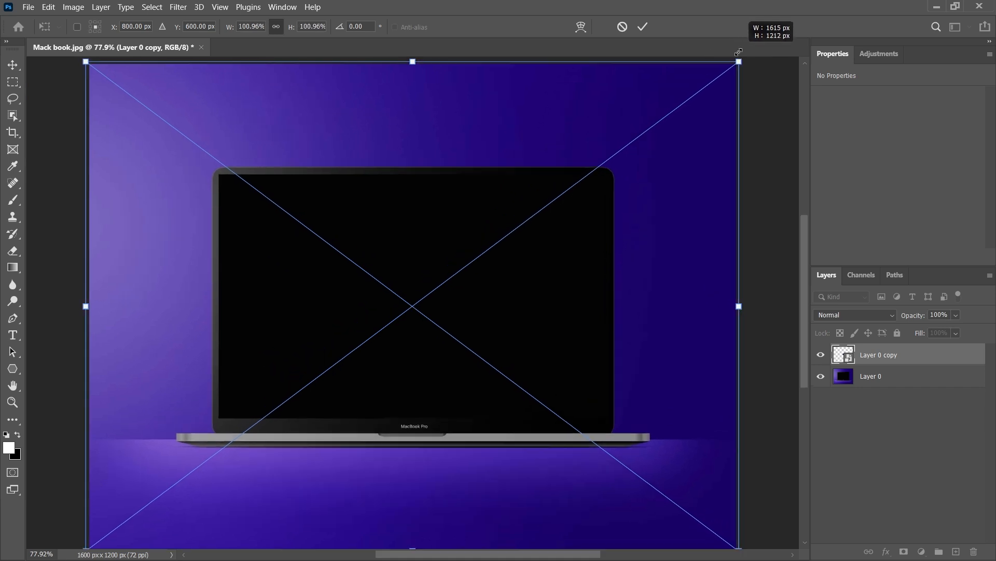
key(Return)
Step: With Layer 0 copy hidden, shrink Layer 0 to about 116 × 87 px, enlarge it to about 1670 × 1234 px, and show the copy again
key(alt+bracketleft)
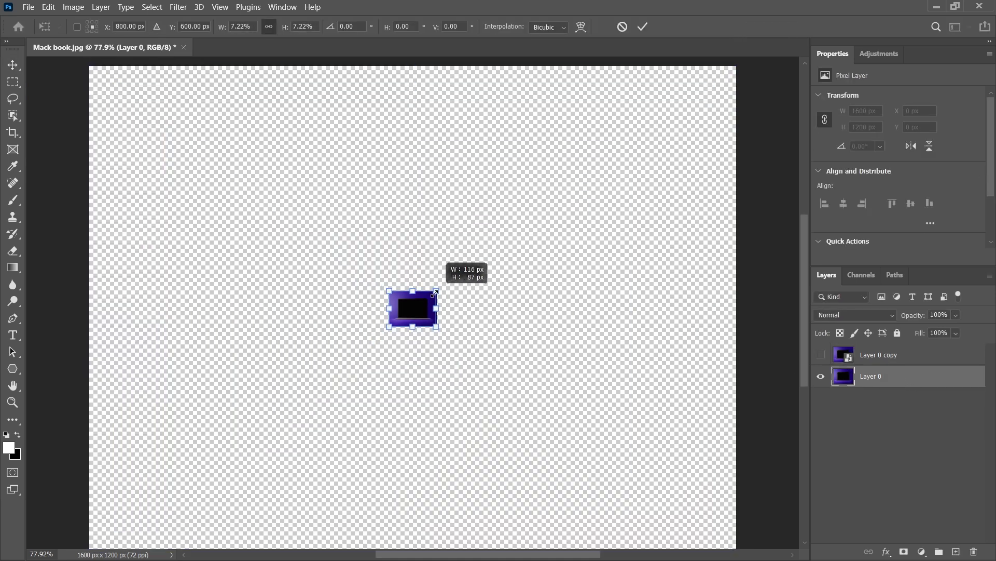
key(Return)
key(ctrl+t)
drag(431, 294, 749, 59)
key(Return)
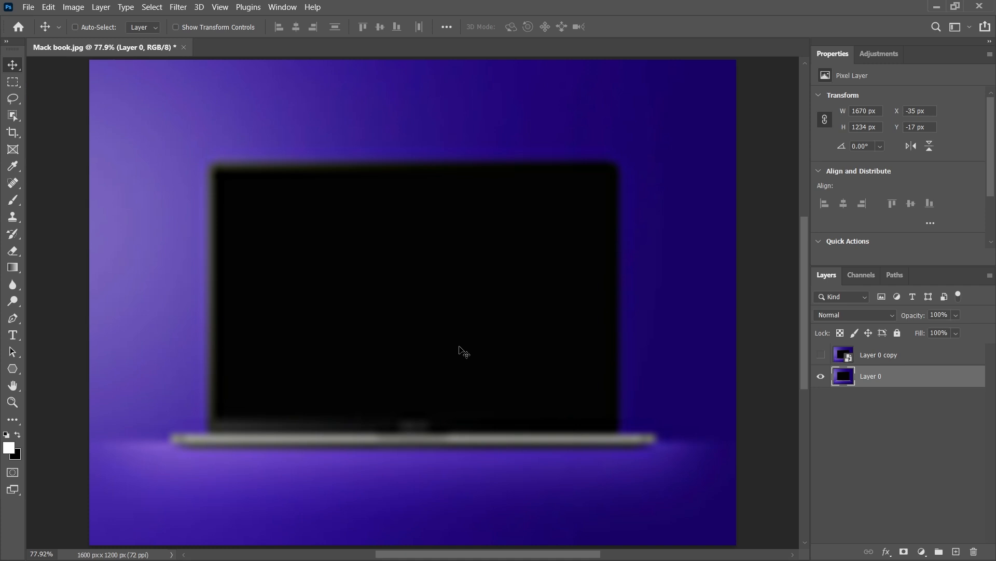
click(821, 355)
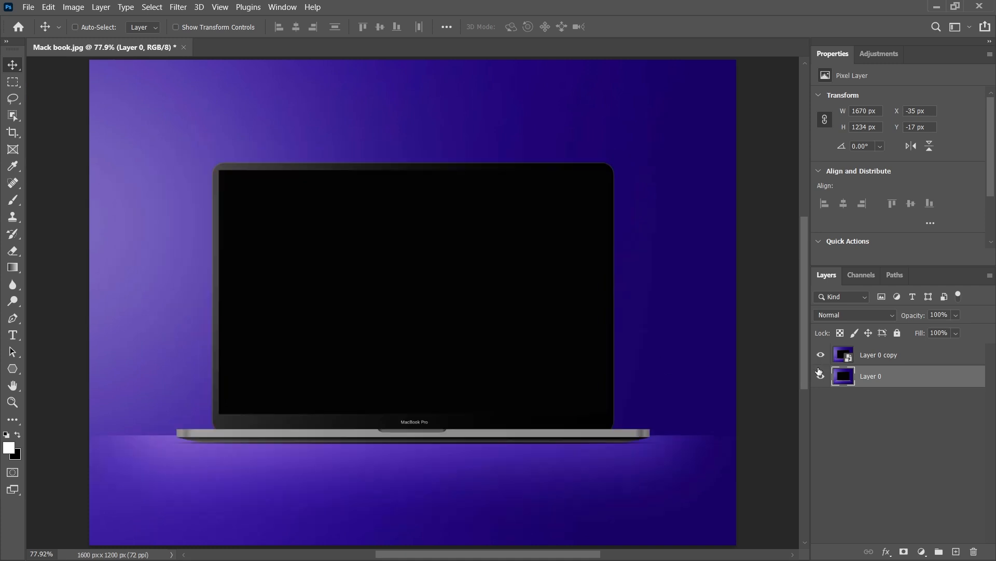
Step: Open the contents of the Layer 0 copy Smart Object and enlarge the laptop image with Free Transform
double_click(850, 359)
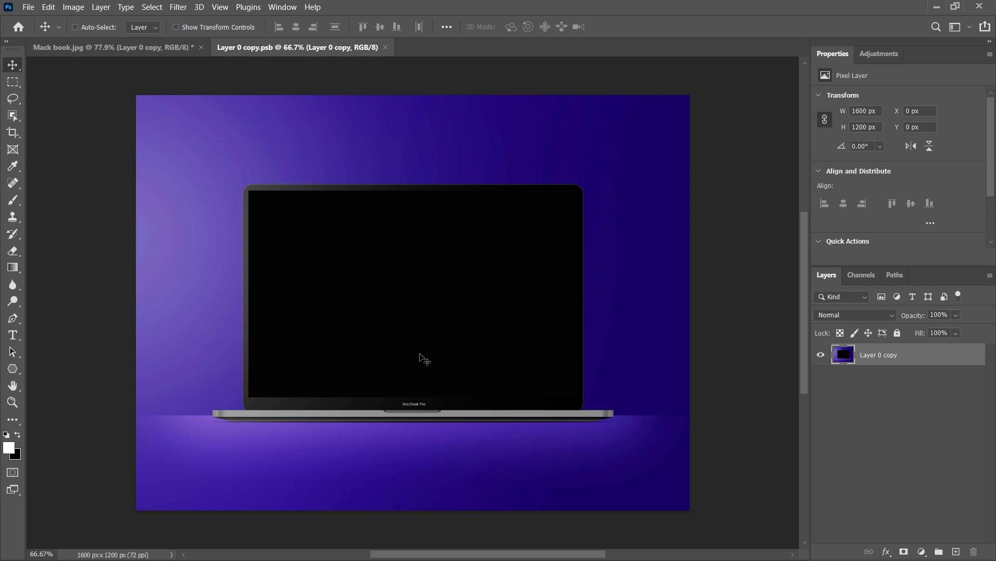
key(ctrl+t)
mouse_move(412, 95)
mouse_down()
mouse_move(414, 47)
mouse_move(419, 82)
mouse_up()
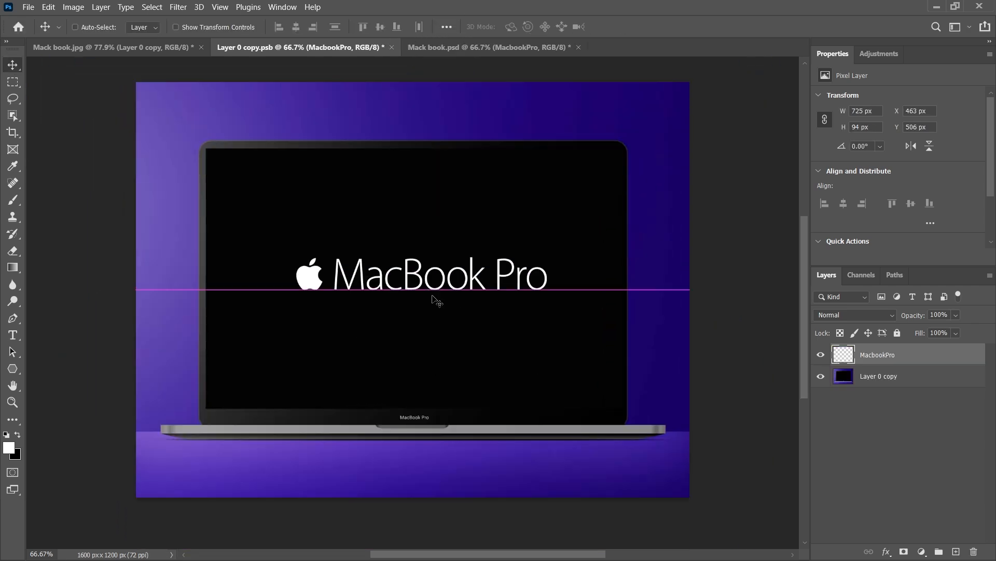
Step: Center the MacbookPro logo layer on the laptop screen at X 438 px, save the Smart Object contents, and return to Mack book.jpg
drag(434, 301, 451, 311)
key(ctrl+s)
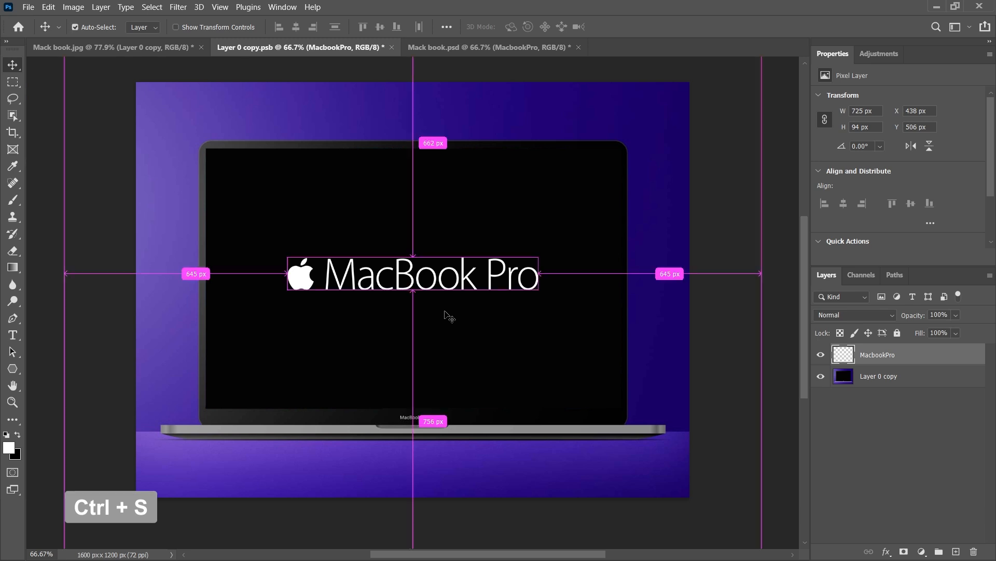
click(132, 51)
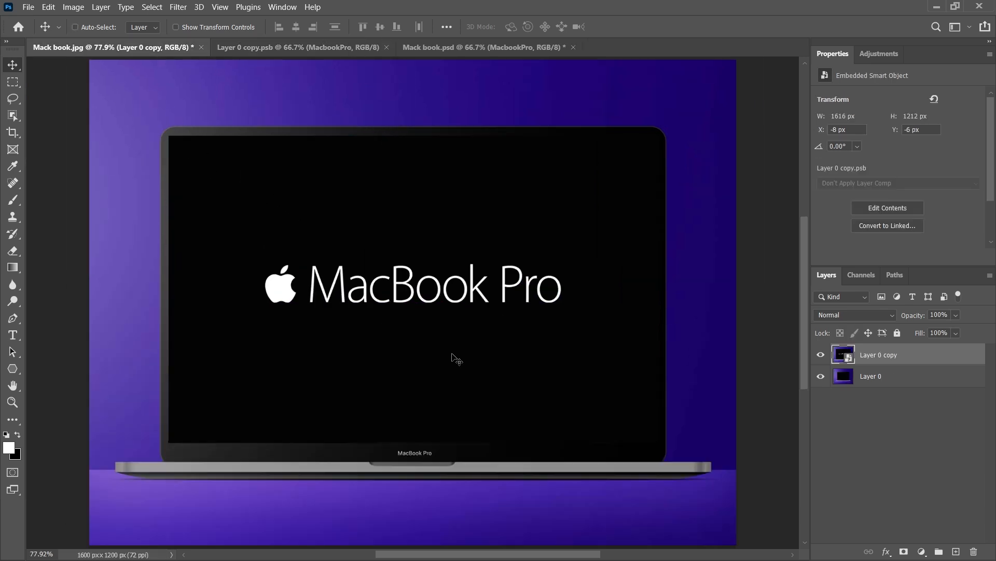
Step: Rasterize the Layer 0 copy Smart Object into a regular pixel layer
right_click(910, 361)
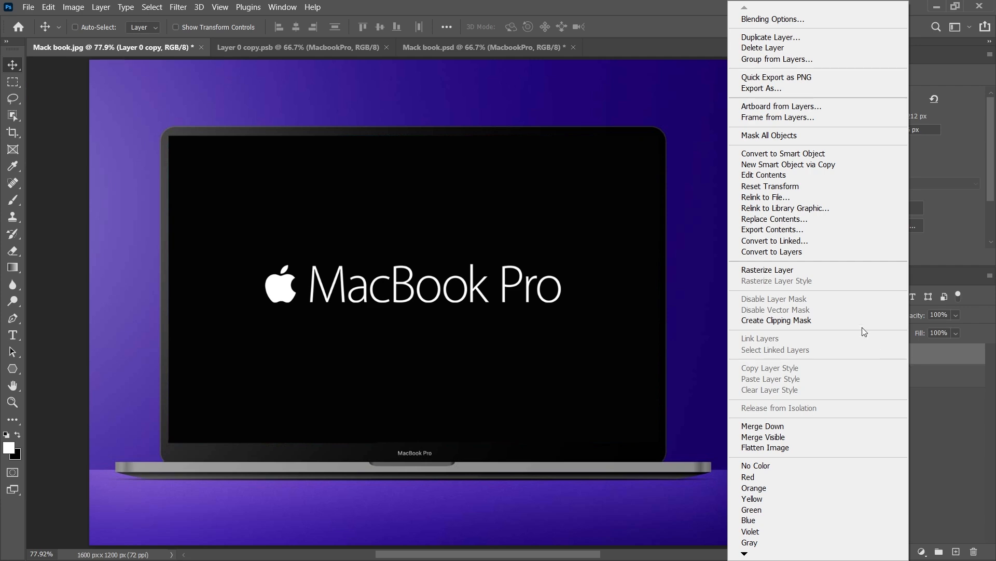
click(789, 272)
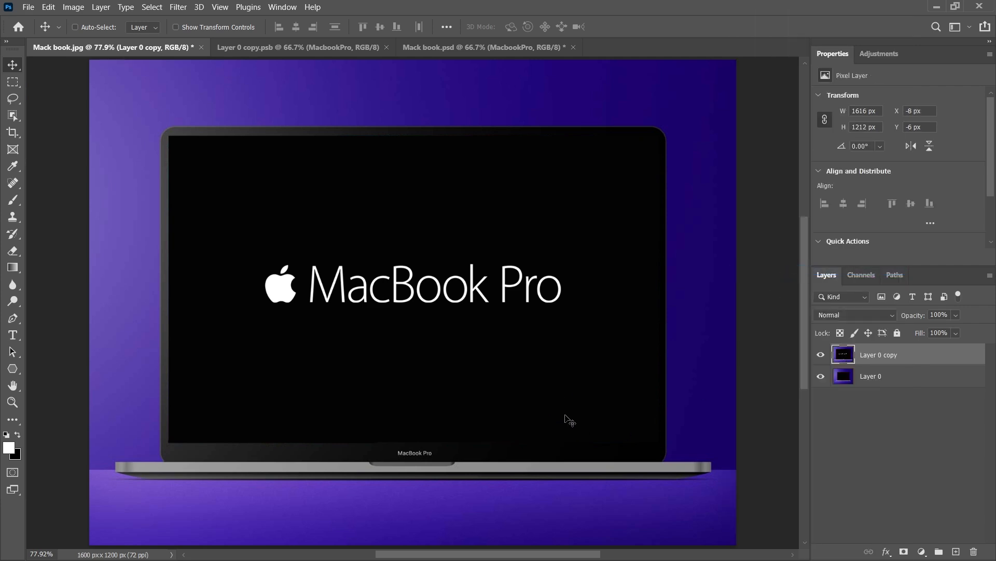